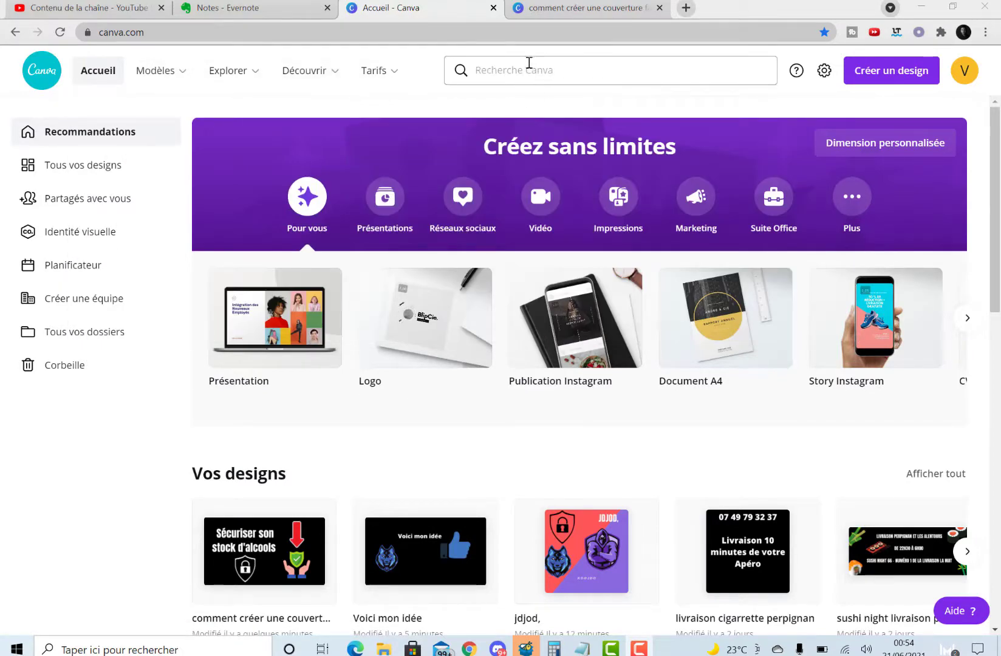
Search Canva for "vignette" and open the suggested Vignette YouTube (1280 × 720 px) templates
left_click(584, 72)
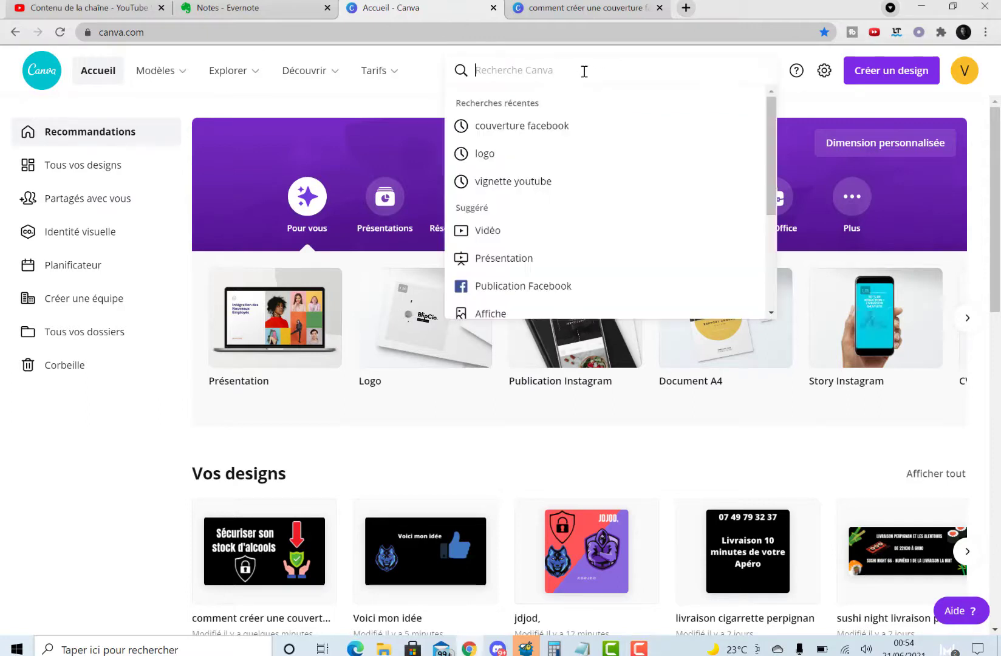
type("vignette")
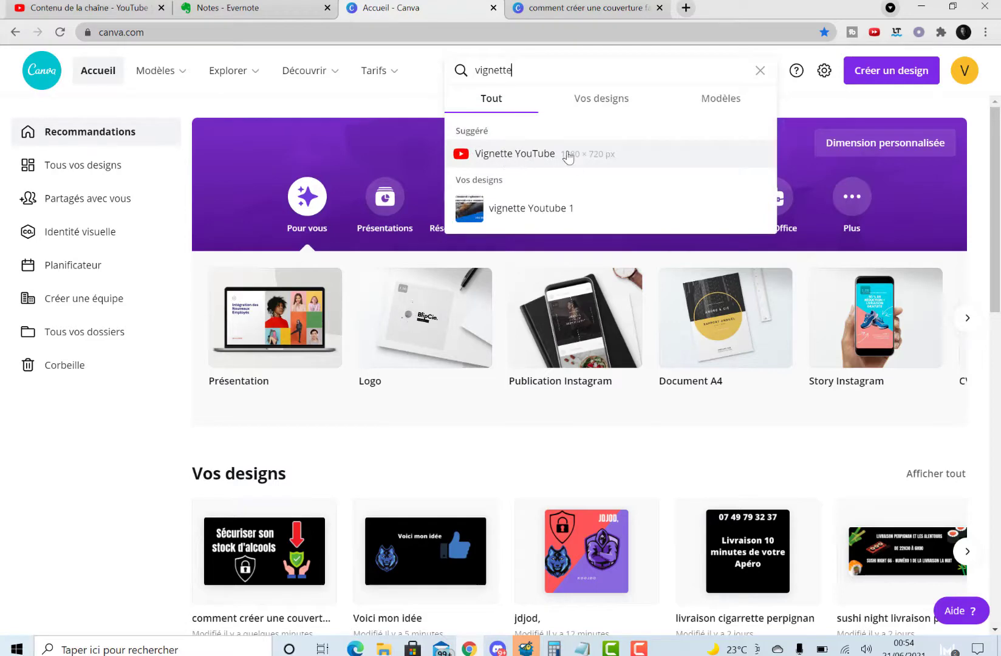
left_click(568, 156)
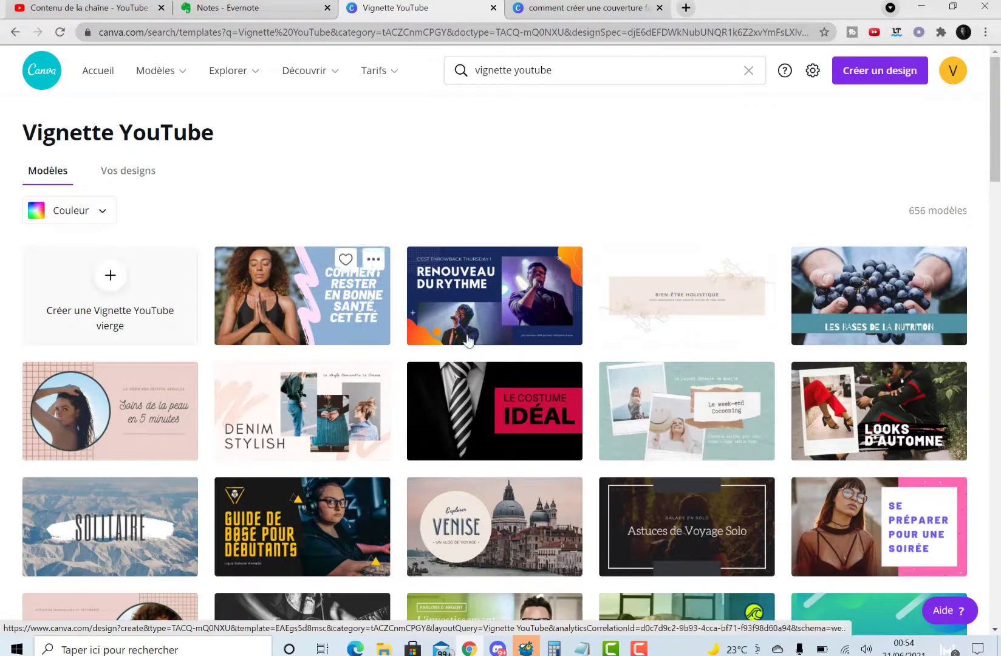
Browse the YouTube thumbnail templates and open the cream "10 poses de yoga à faire à la maison" design
scroll(405, 393, "down", 8)
scroll(406, 392, "down", 5)
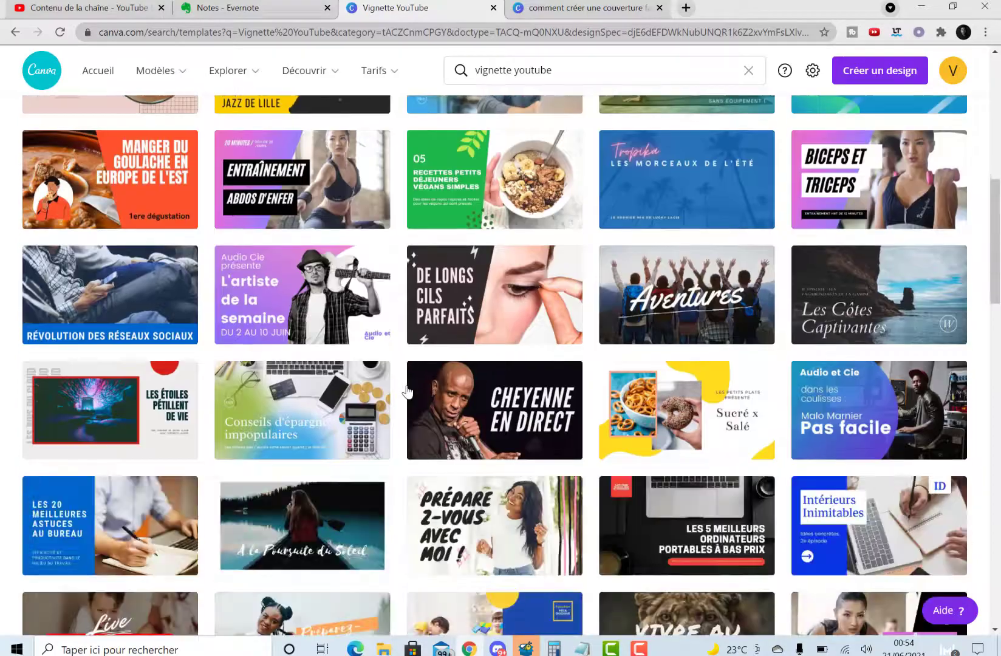
scroll(407, 391, "down", 5)
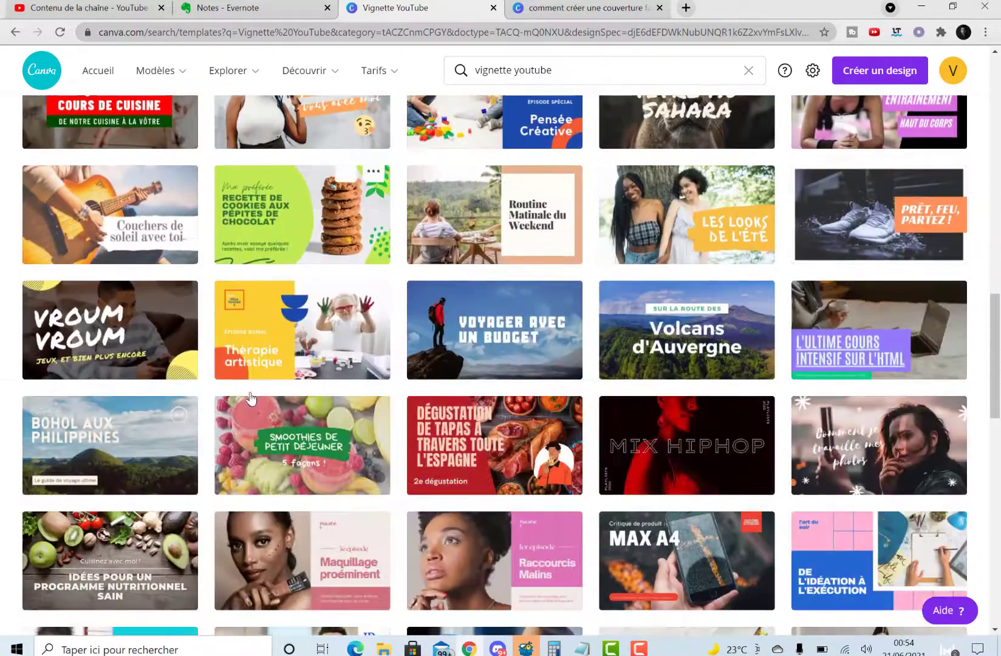
scroll(572, 379, "down", 20)
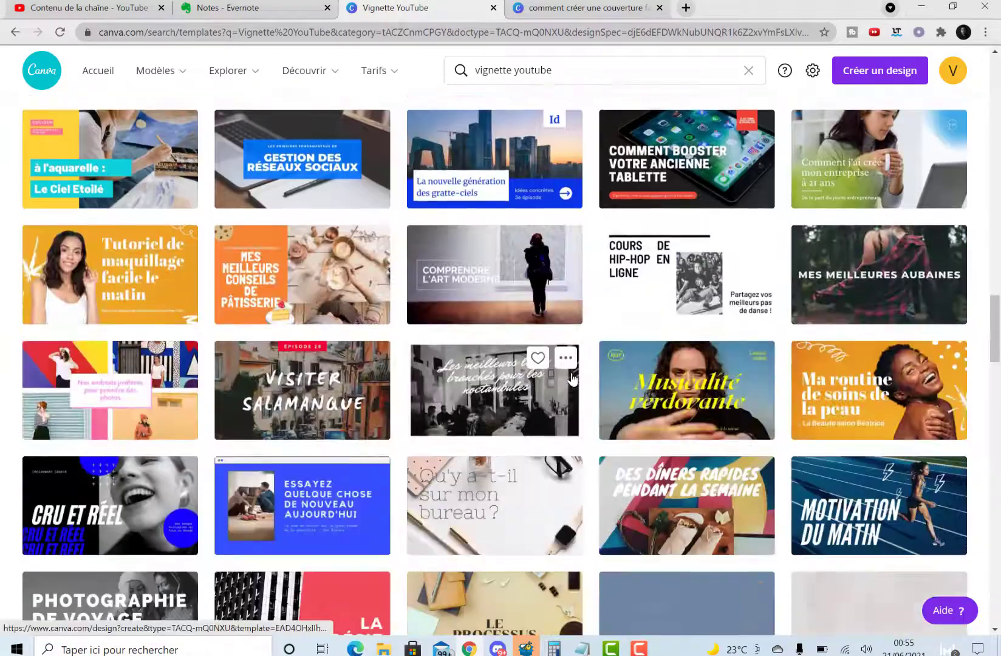
scroll(572, 379, "down", 15)
scroll(571, 379, "down", 6)
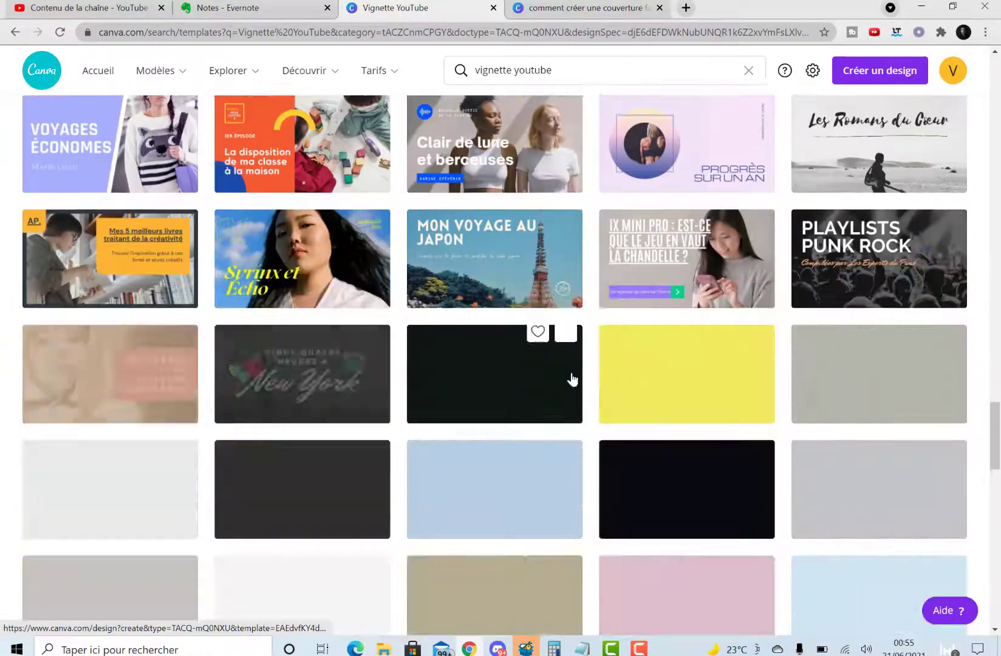
scroll(571, 379, "down", 6)
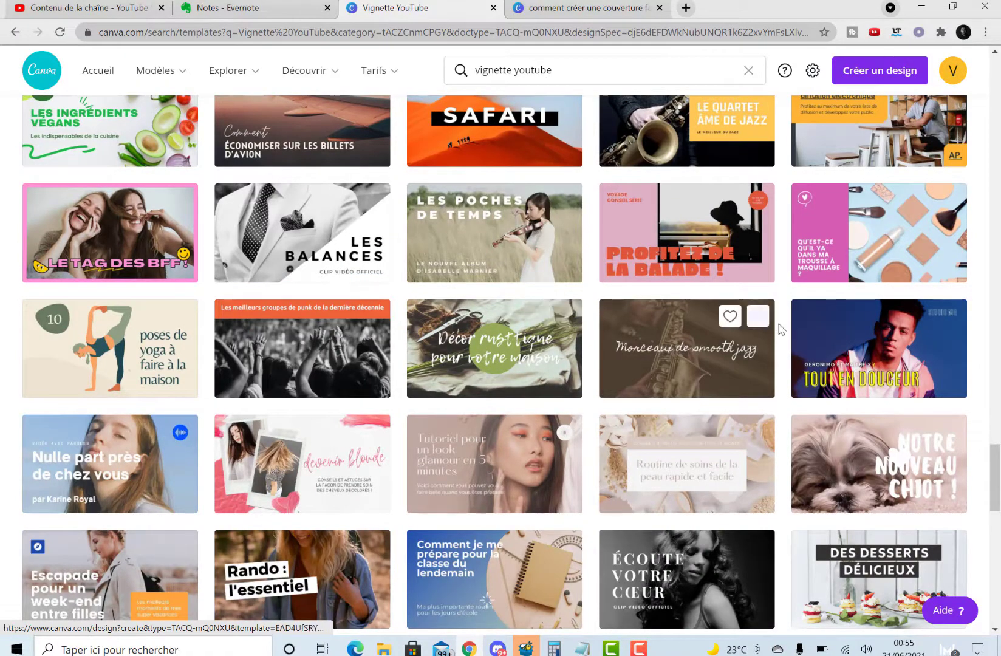
left_click(138, 368)
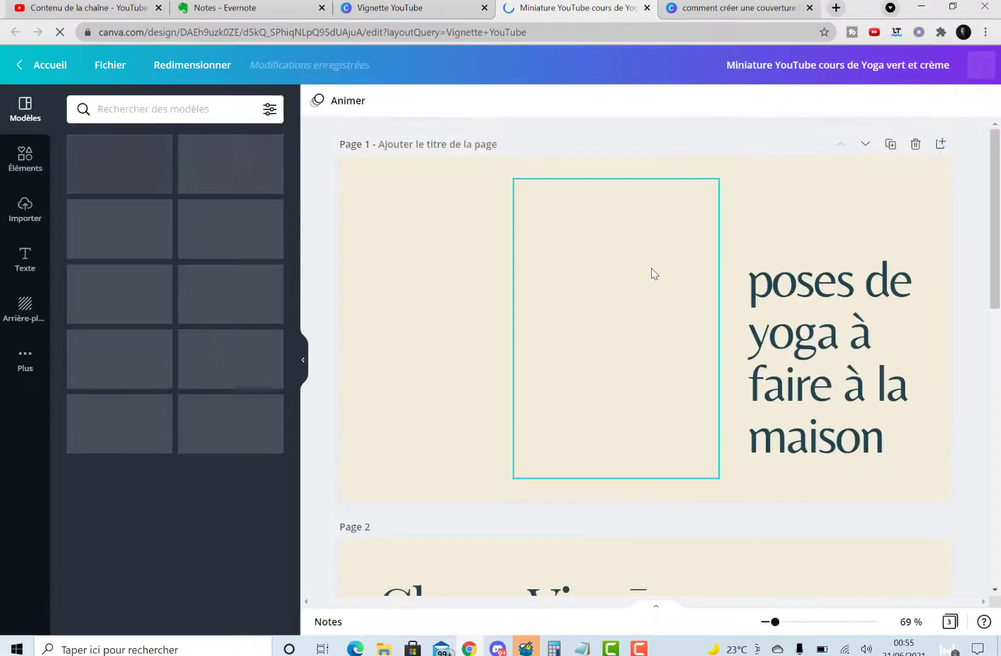
Replace page 1's title with "Exercices Yoga à la maison" and widen its text box to about 484
scroll(576, 463, "down", 5)
scroll(576, 463, "down", 4)
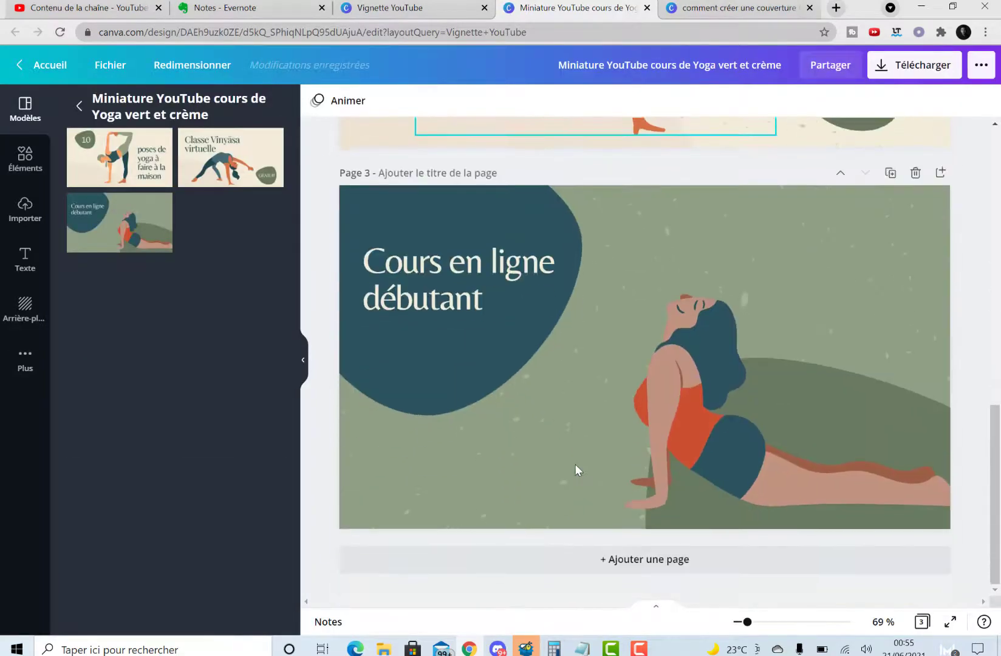
scroll(576, 464, "up", 10)
scroll(576, 465, "down", 1)
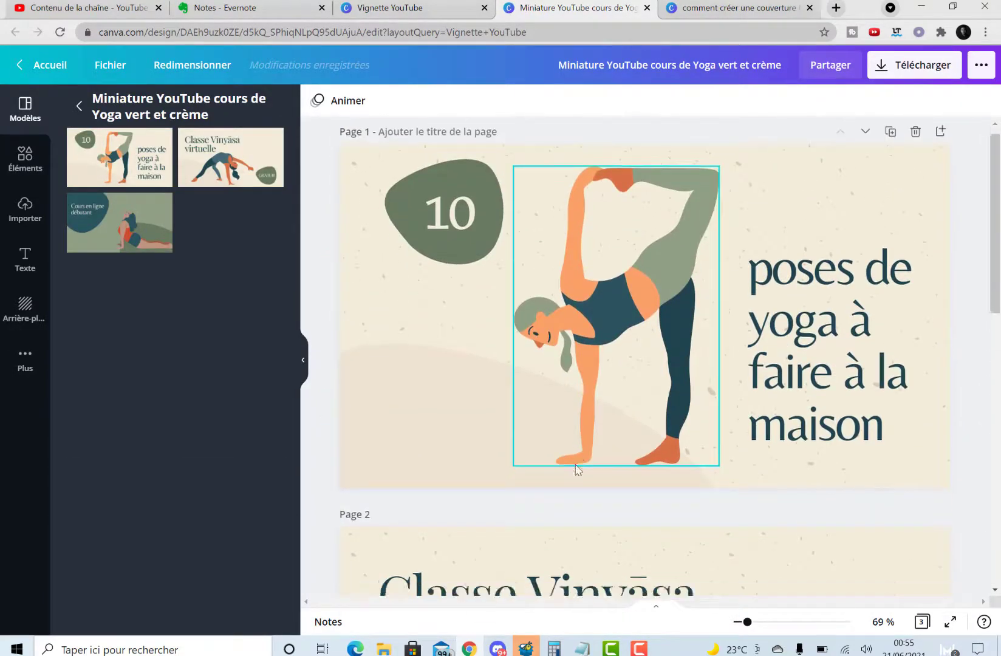
scroll(576, 465, "up", 1)
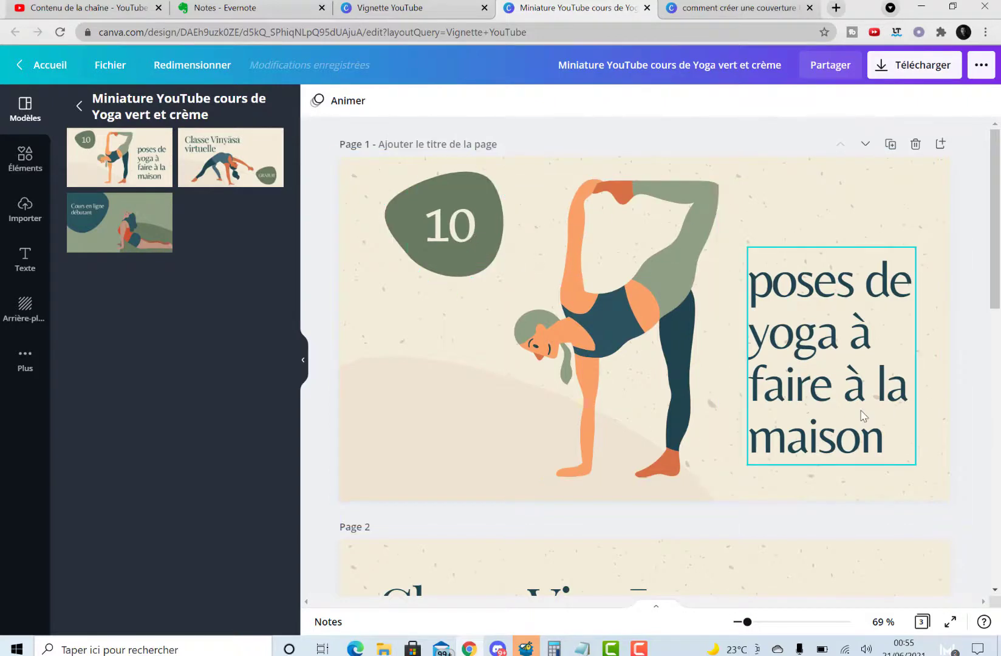
scroll(862, 416, "down", 2)
left_click(853, 355)
double_click(853, 355)
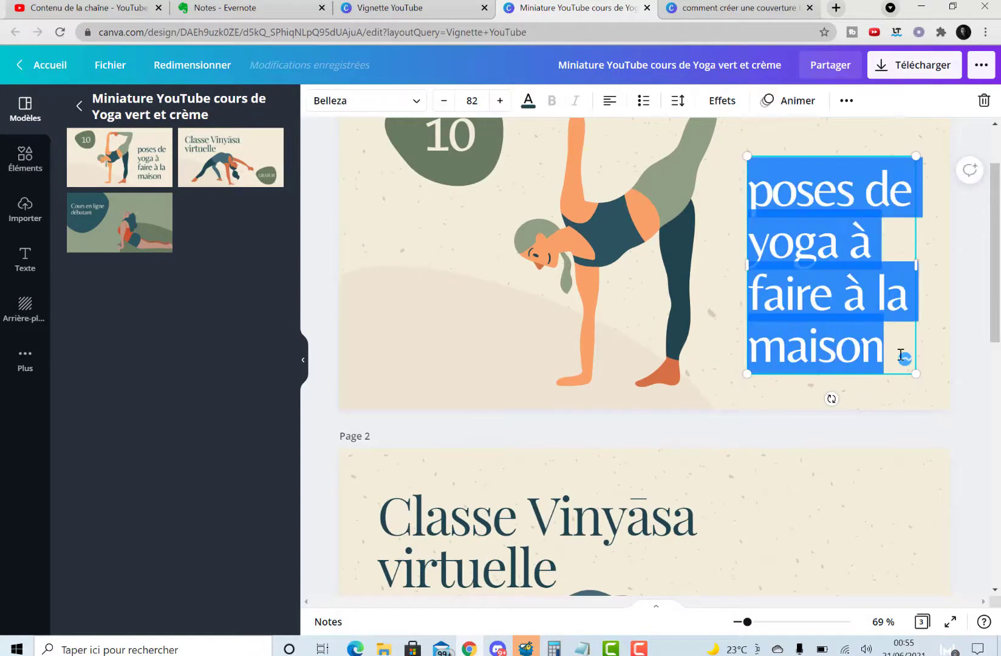
key("BackSpace")
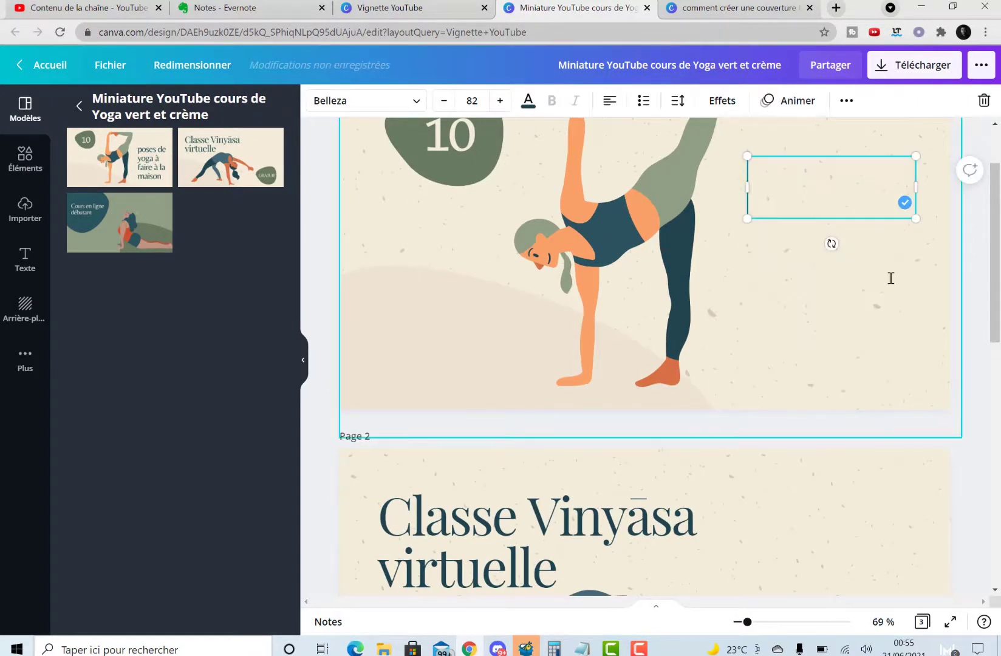
type("Exe")
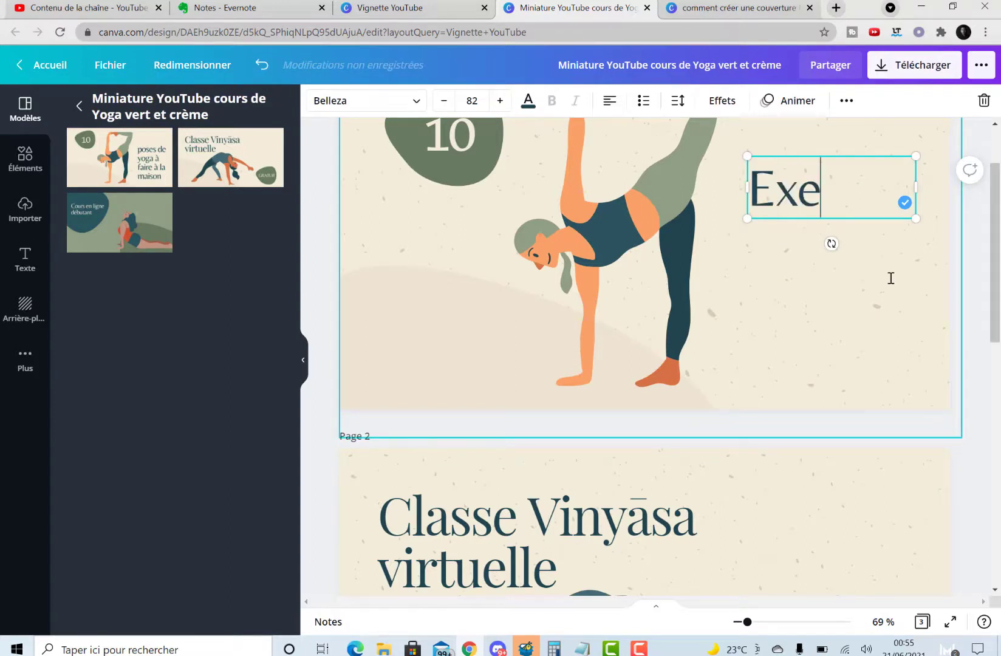
type("rv")
key("BackSpace")
type("cices")
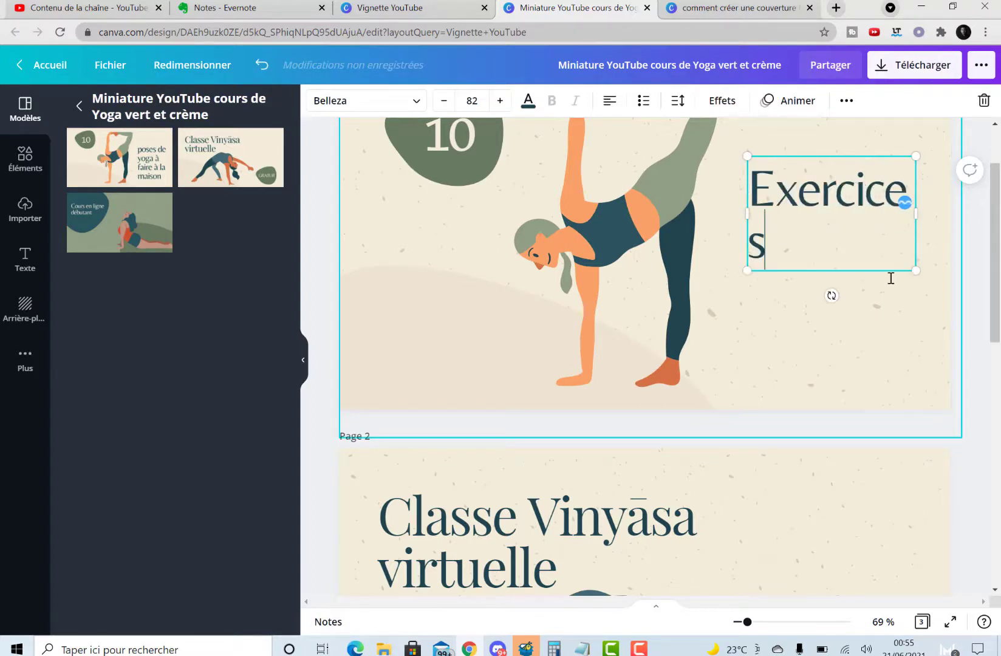
type(" Yoga ")
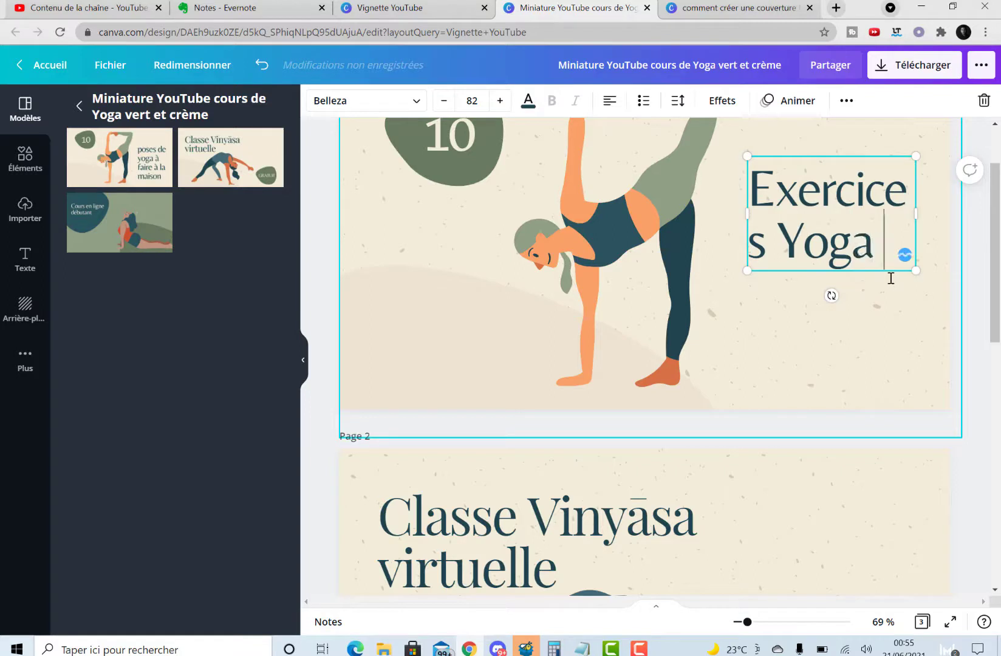
type("à la maison")
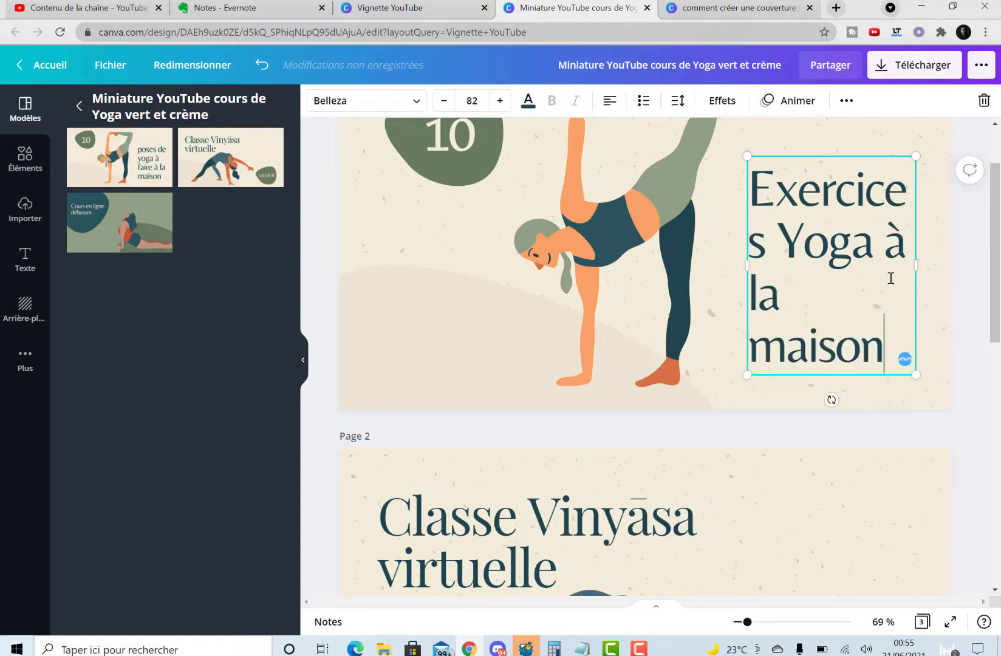
left_click_drag(976, 265, 977, 265)
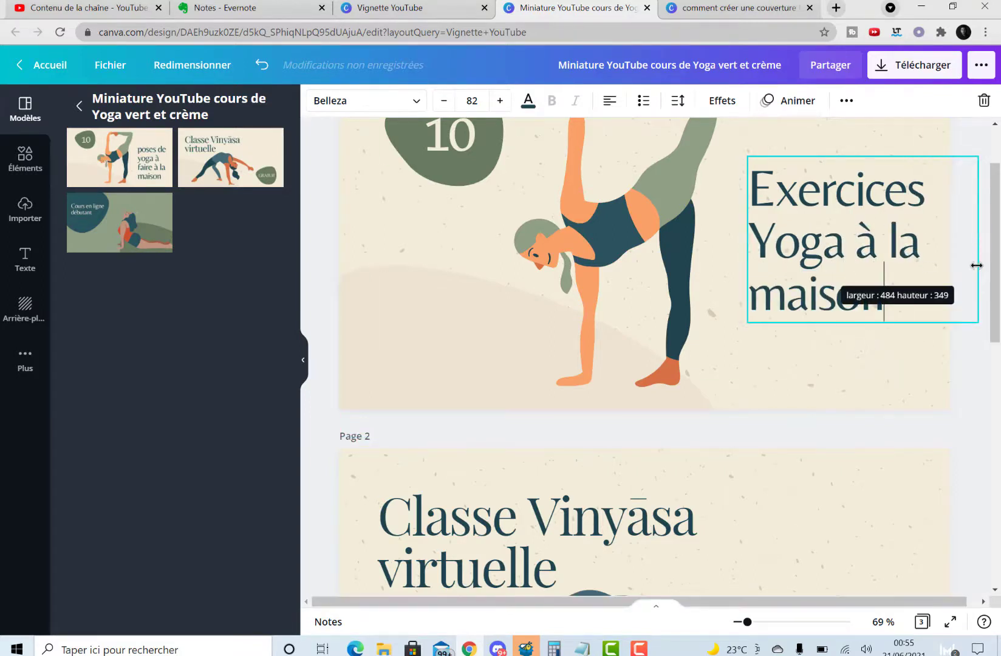
left_click(834, 368)
Change the number in page 1's green badge to 8
scroll(834, 371, "up", 1)
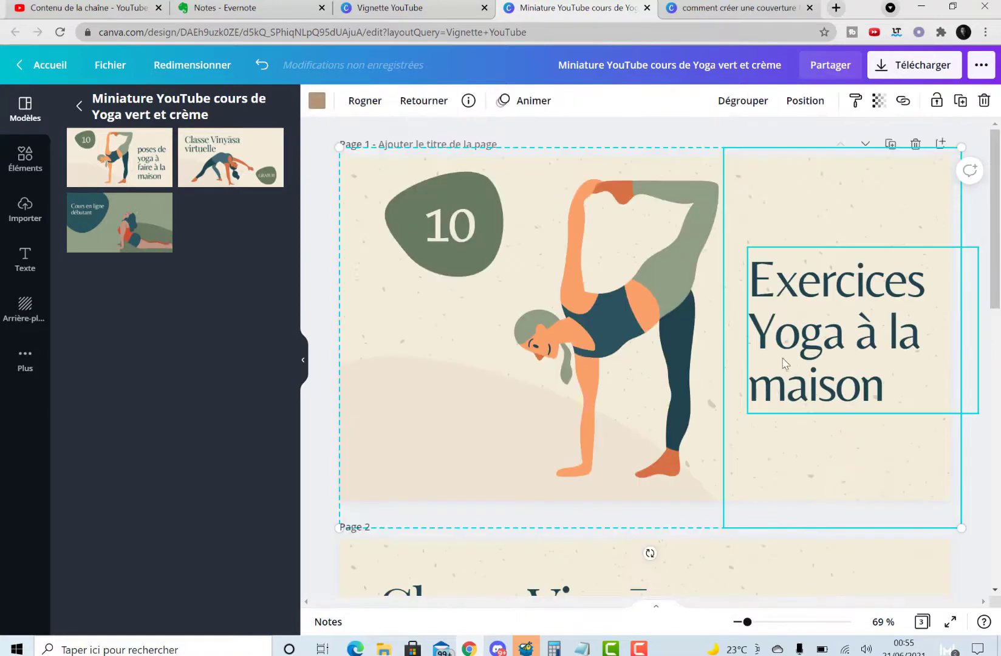
double_click(475, 215)
key("BackSpace")
type("8")
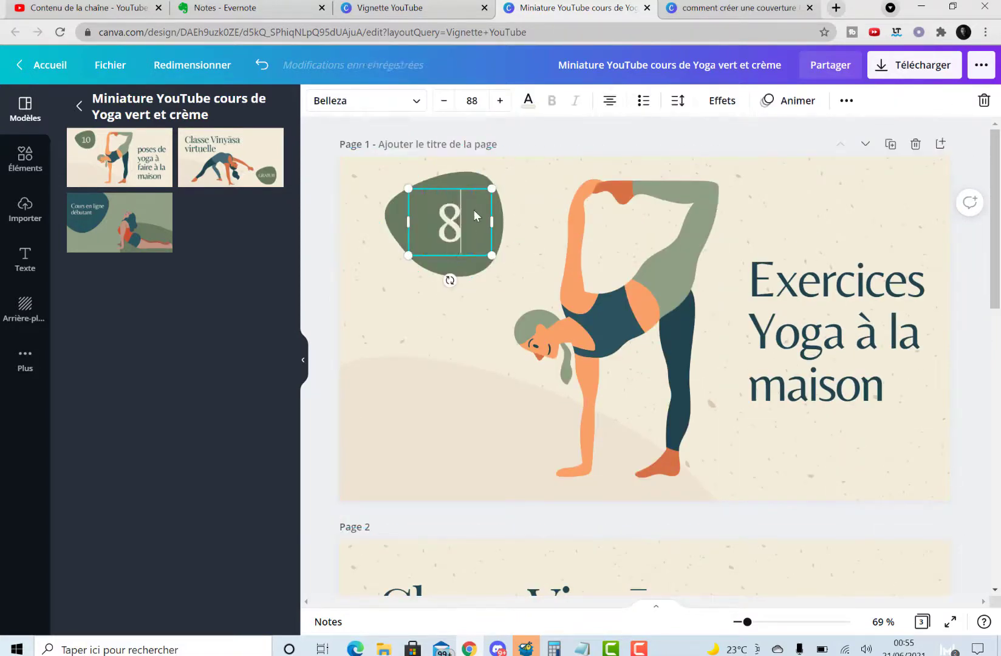
Add the recently used blue wolf head graphic to page 1 and place it below the number badge
scroll(509, 240, "down", 3)
scroll(704, 397, "down", 6)
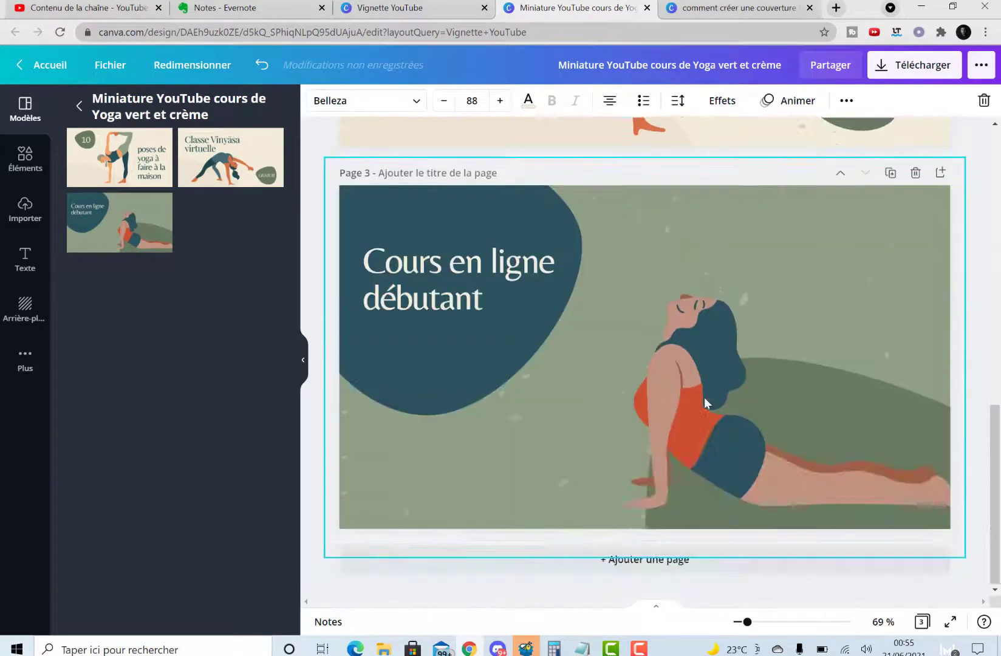
scroll(704, 397, "up", 8)
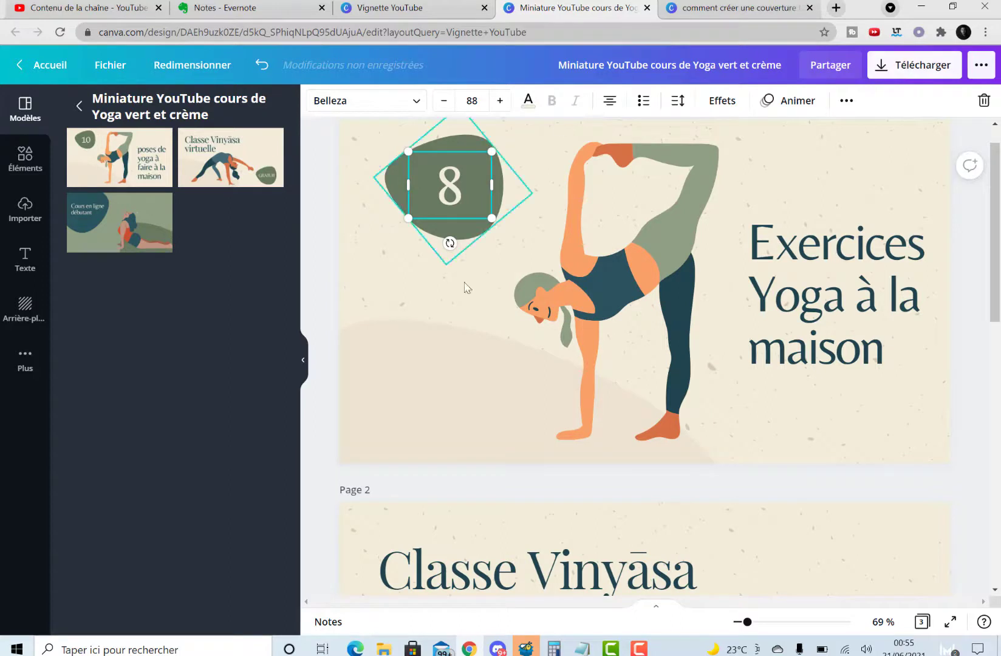
left_click(20, 163)
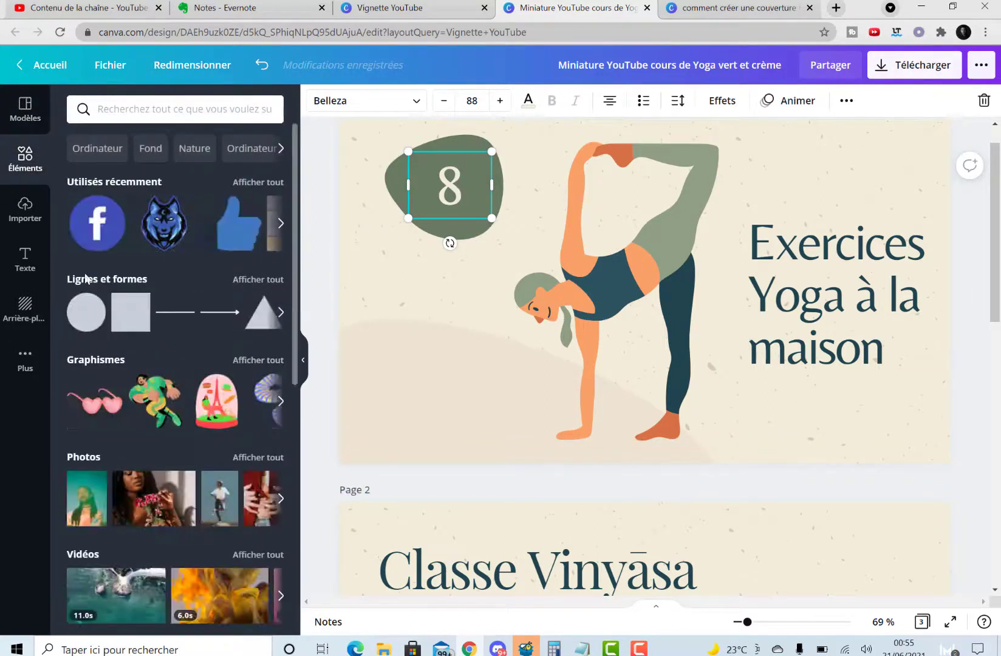
left_click(164, 223)
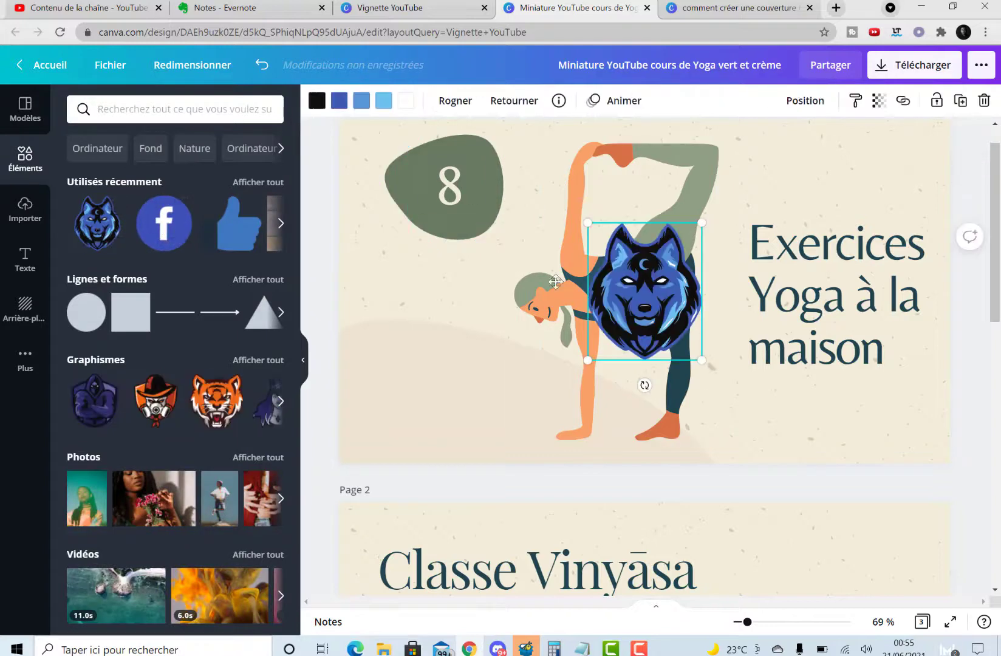
left_click_drag(555, 281, 454, 337)
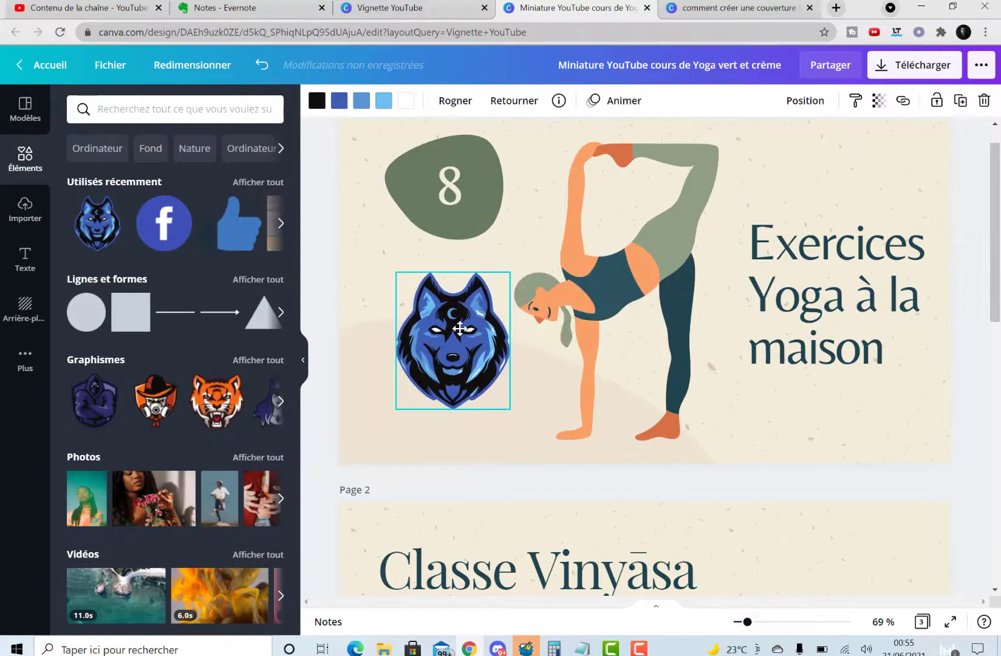
Add the blue thumbs-up graphic to page 1, shrink it and position it above the title
left_click(239, 233)
left_click_drag(674, 314, 860, 183)
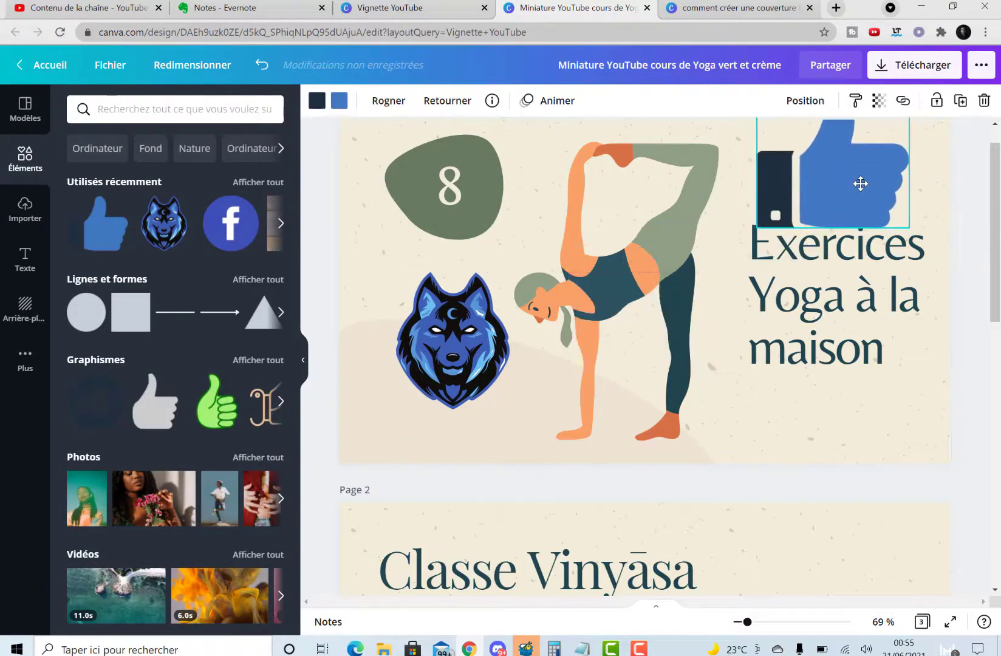
scroll(533, 421, "up", 1)
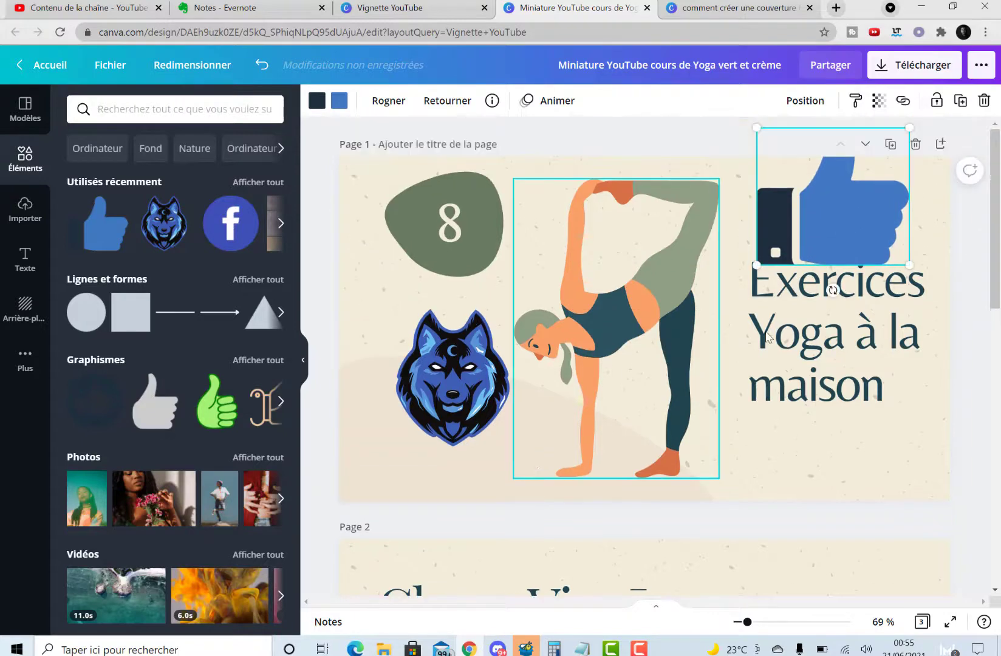
left_click_drag(765, 261, 843, 215)
Scale the title text down slightly and move the yoga figure a little closer to it
left_click(760, 267)
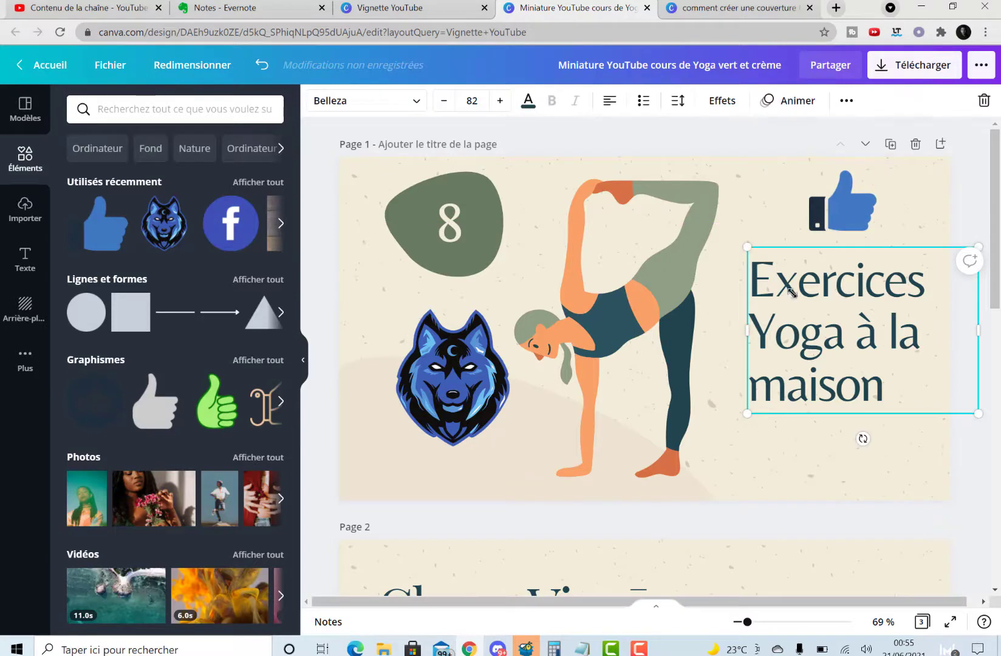
left_click_drag(747, 248, 770, 264)
left_click(579, 326)
left_click_drag(579, 326, 607, 317)
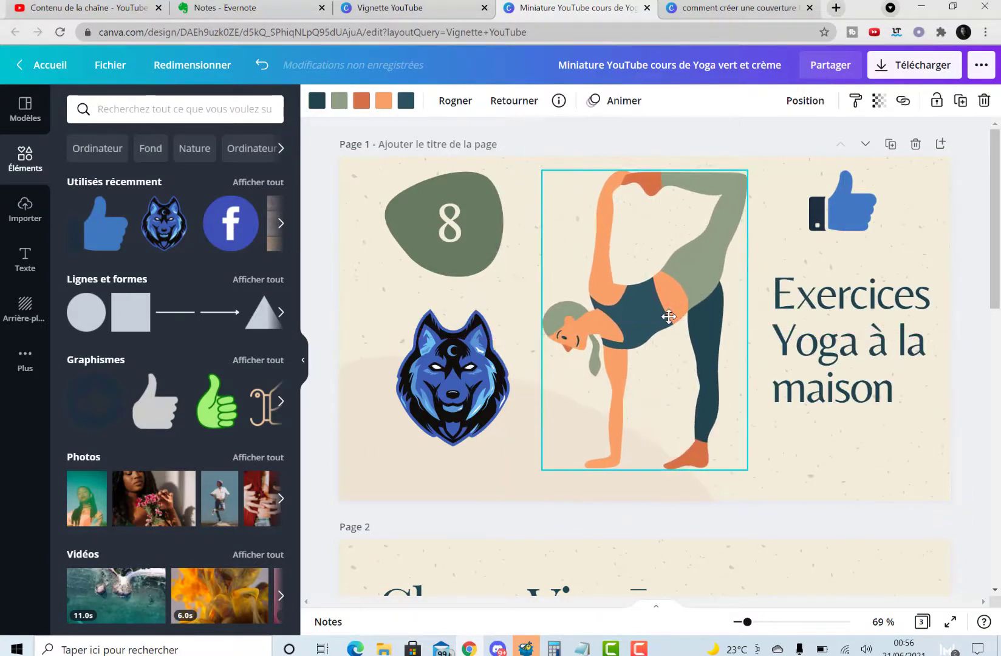
Recolour the speckled background texture on page 1 to the document's light sage green
left_click(354, 201)
left_click(317, 101)
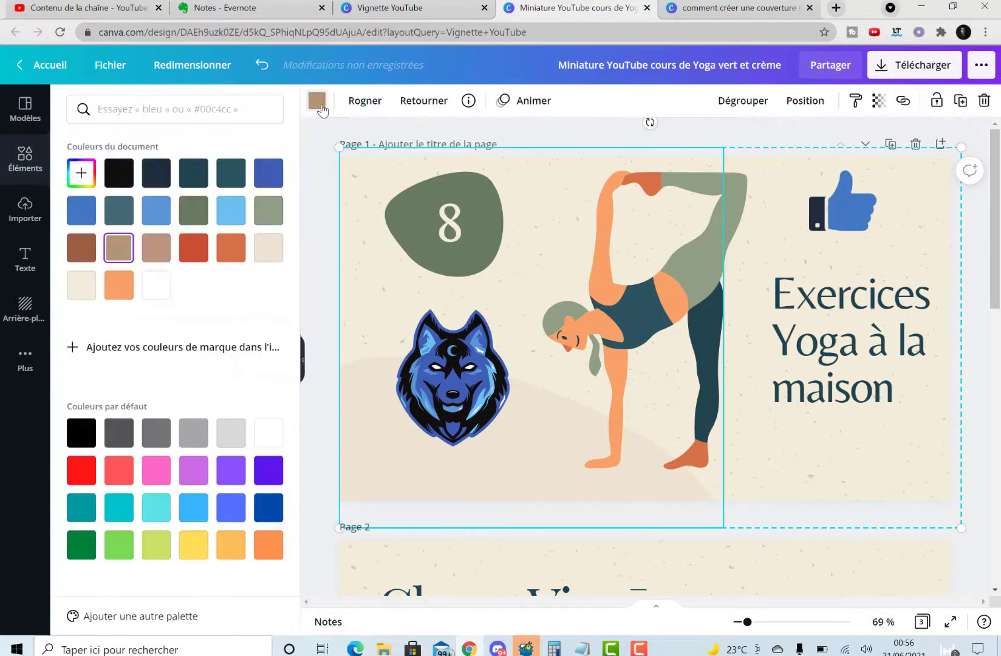
left_click(262, 217)
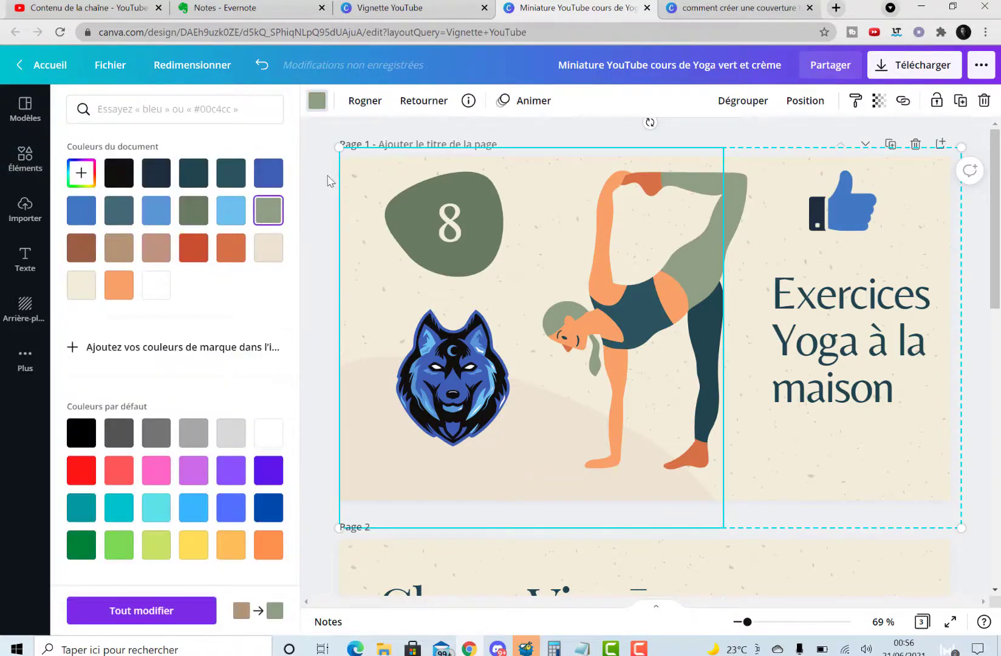
left_click(373, 188)
left_click(315, 205)
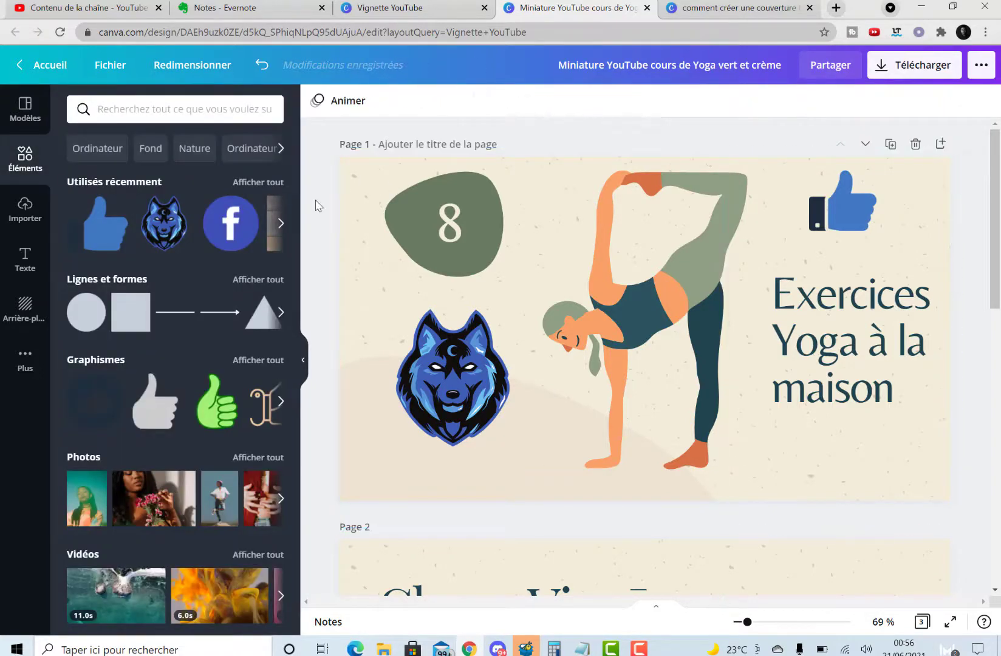
Check the colour options of page 1's speckled background texture
left_click(355, 181)
left_click(317, 100)
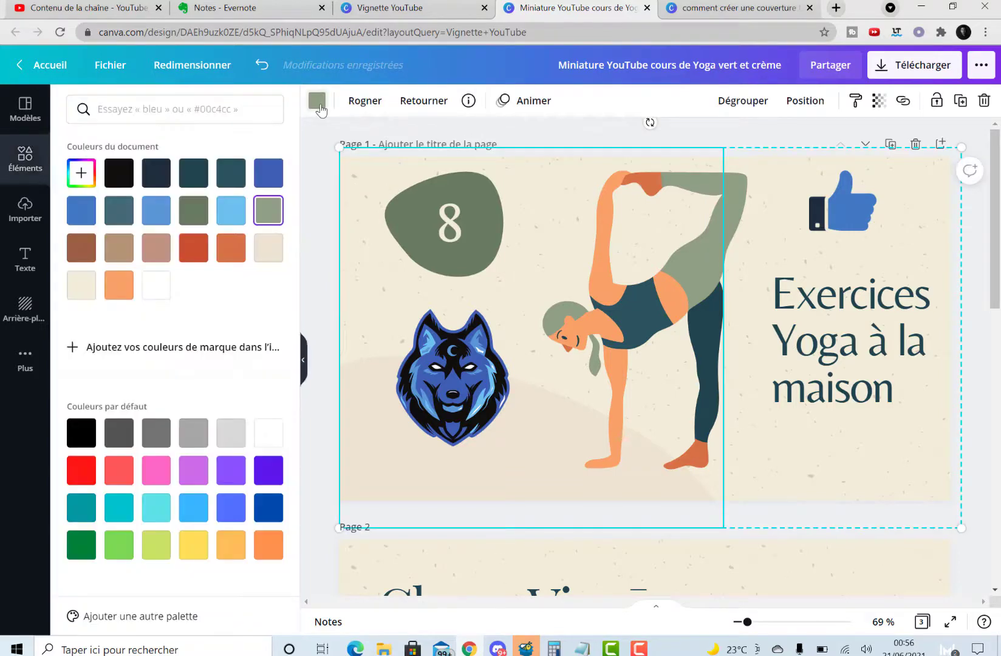
left_click(334, 139)
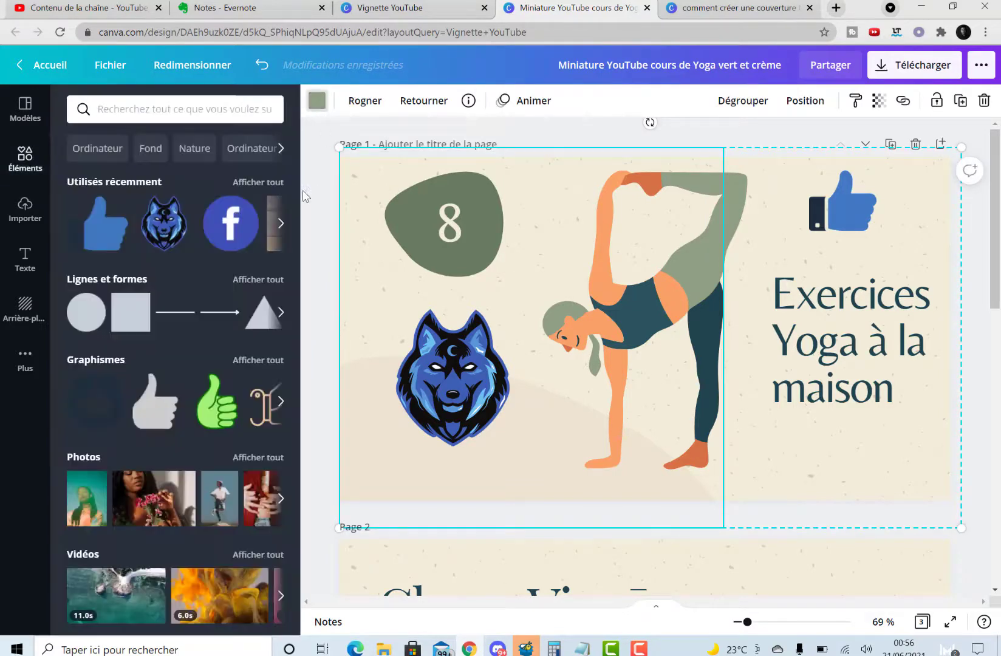
Review the colour choices for page 1's background texture and look through pages 2 and 3 of the yoga template
left_click(317, 101)
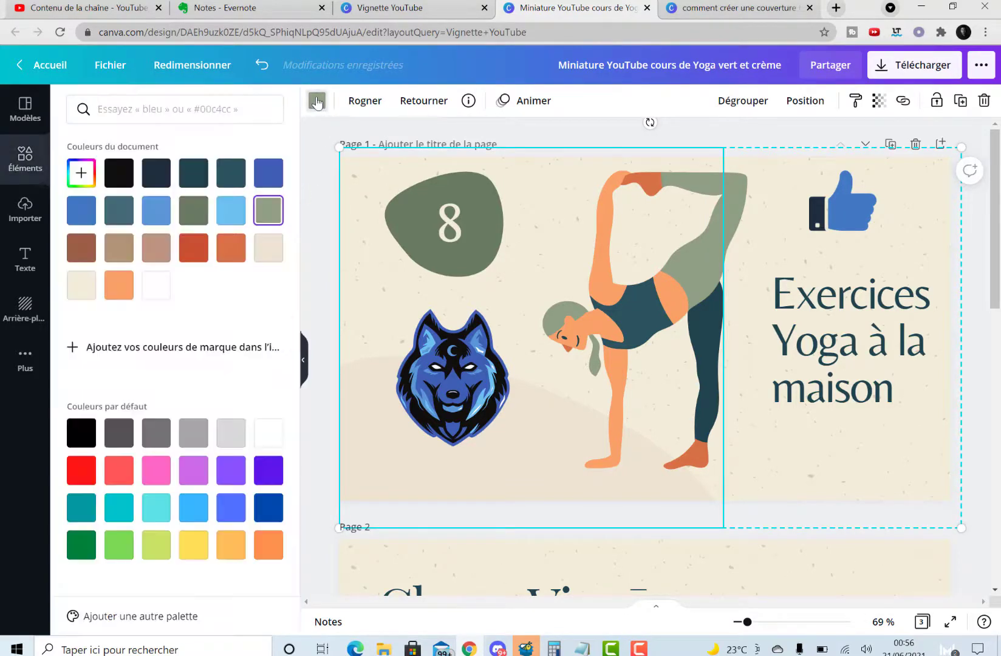
left_click(342, 197)
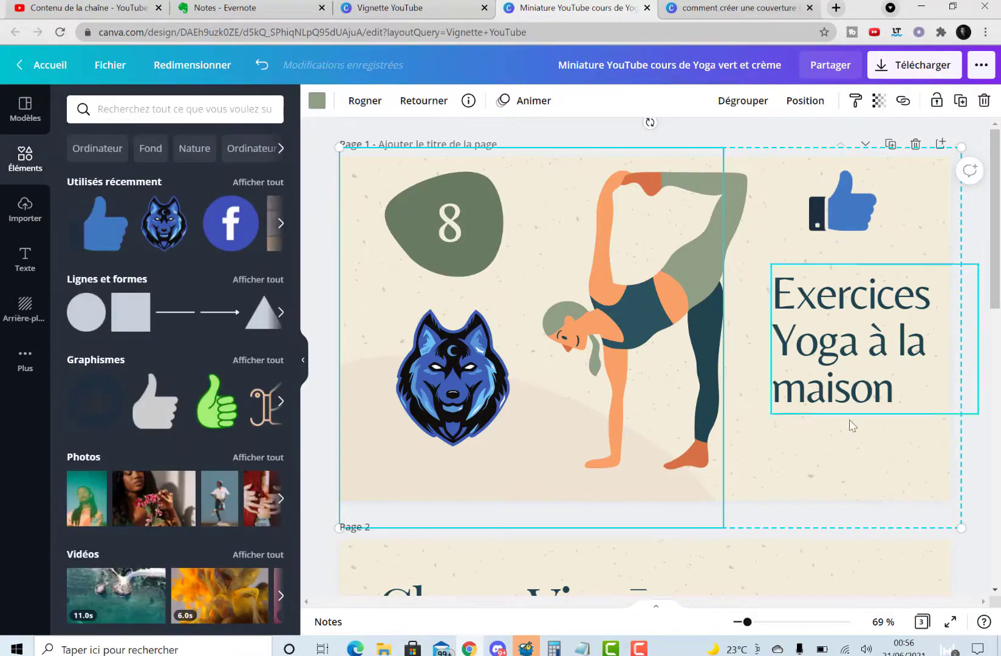
scroll(635, 457, "down", 10)
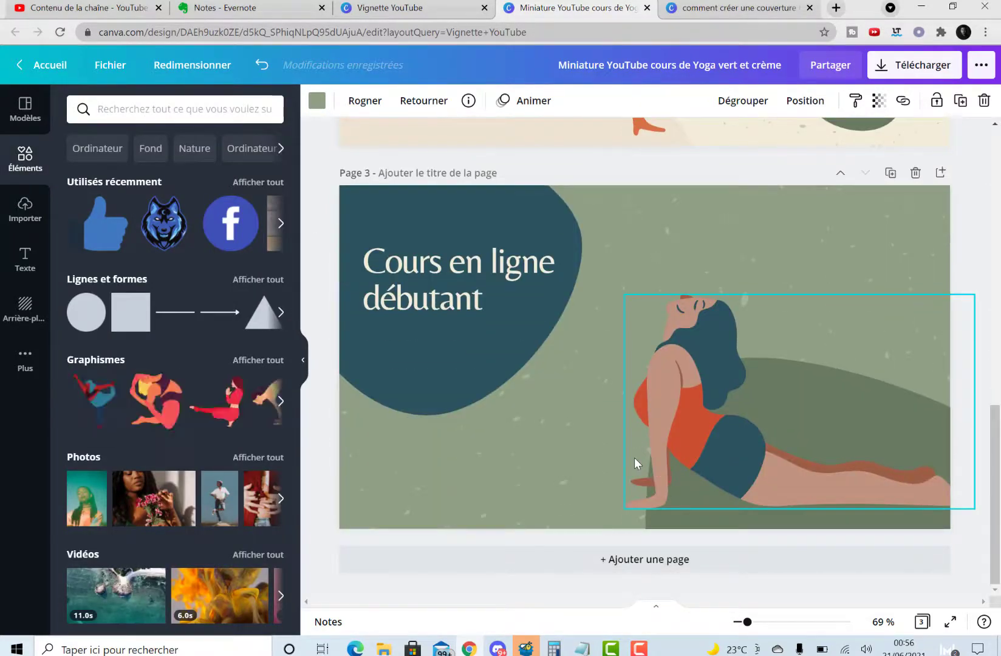
scroll(634, 458, "up", 10)
scroll(634, 457, "down", 6)
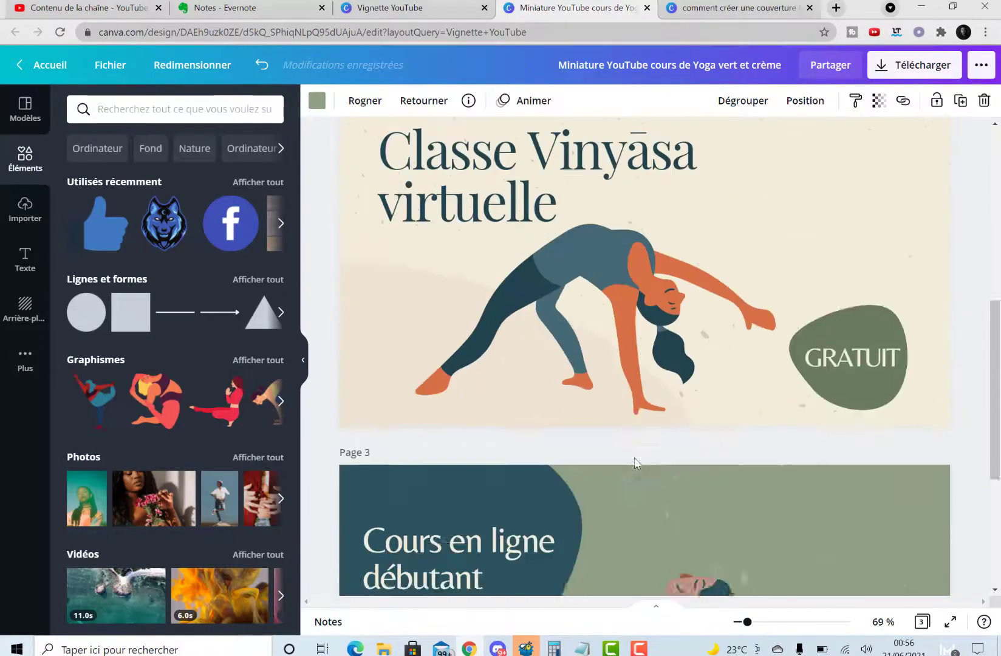
scroll(631, 458, "down", 5)
scroll(457, 431, "up", 7)
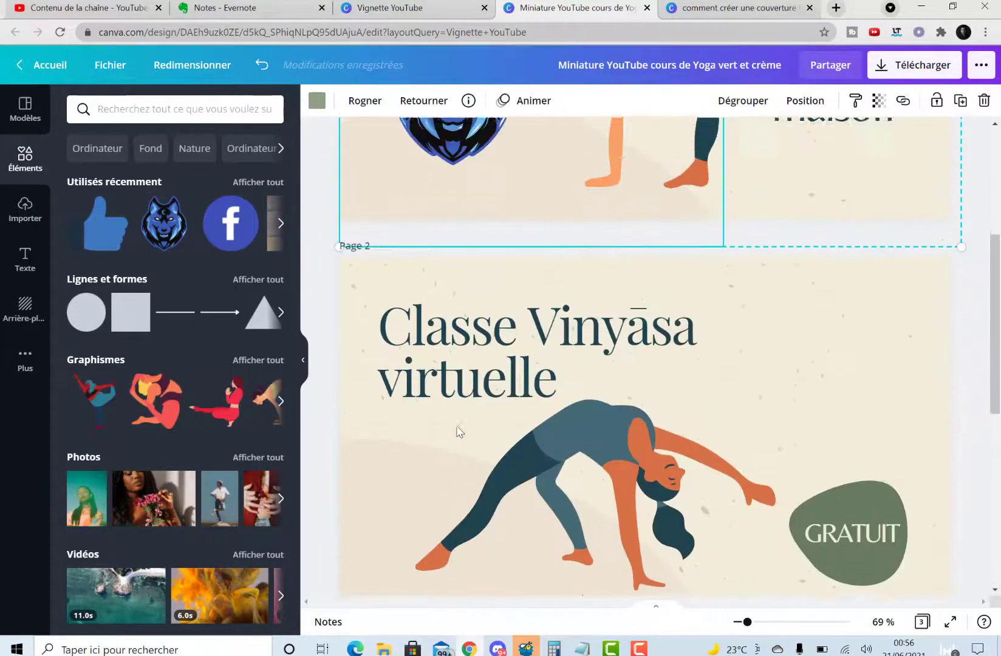
scroll(460, 431, "up", 1)
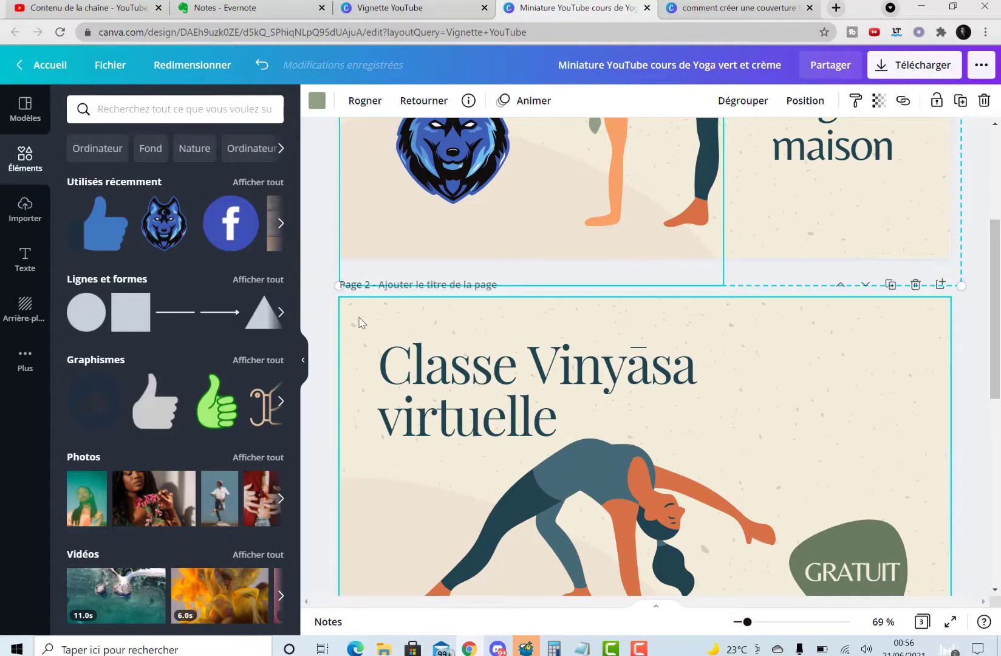
Create a blank YouTube thumbnail from the Vignette YouTube template gallery and close the yoga design
left_click(425, 7)
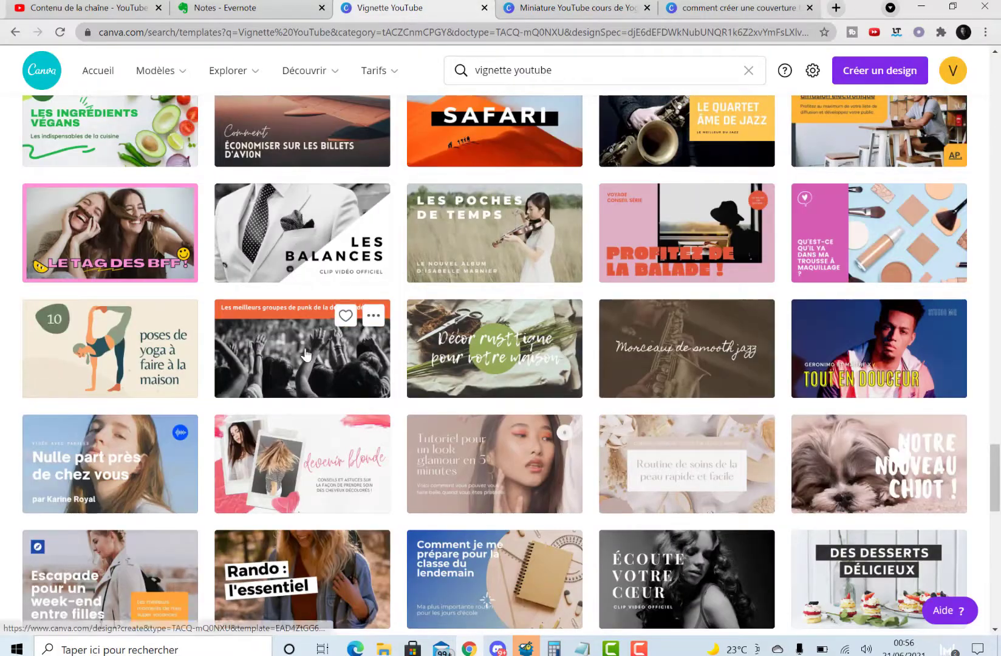
scroll(305, 356, "up", 20)
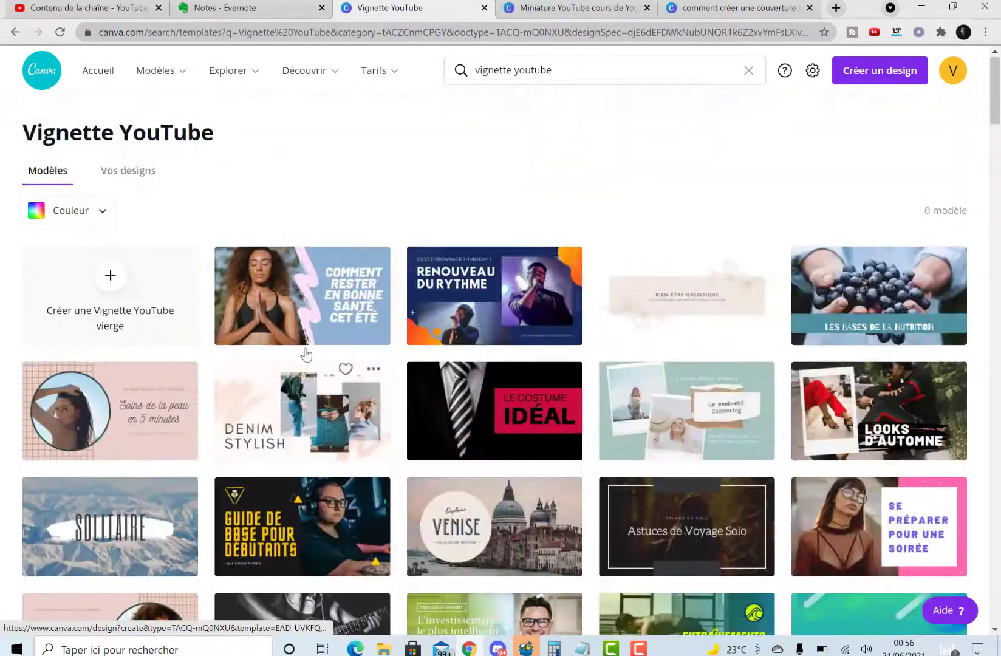
left_click(96, 302)
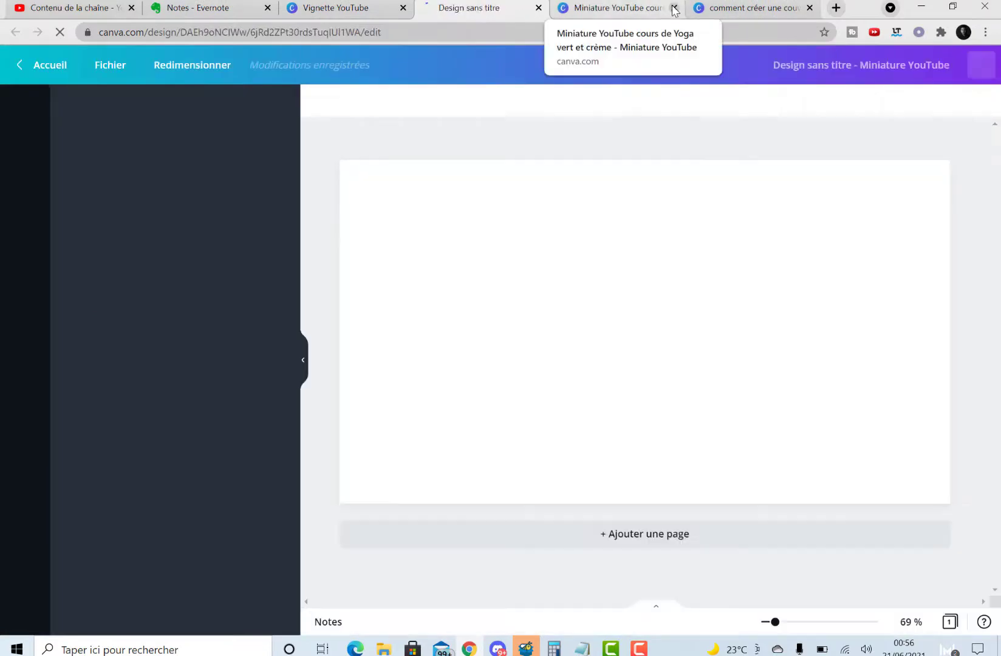
left_click(673, 8)
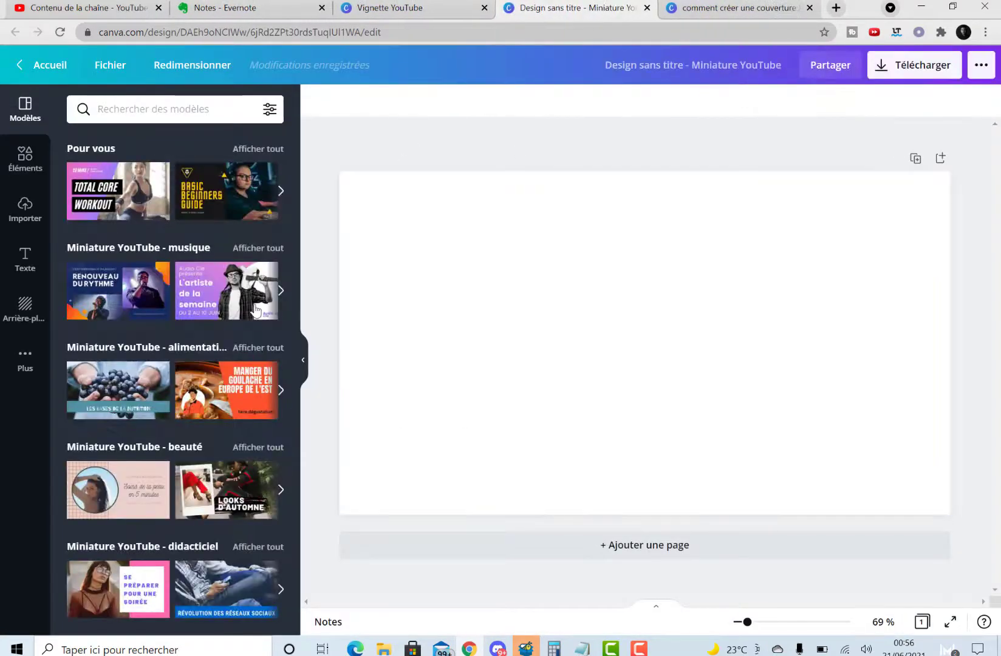
Add the recently used blue thumbs-up and wolf head graphics, placing the wolf in the page's upper-left corner
left_click(27, 164)
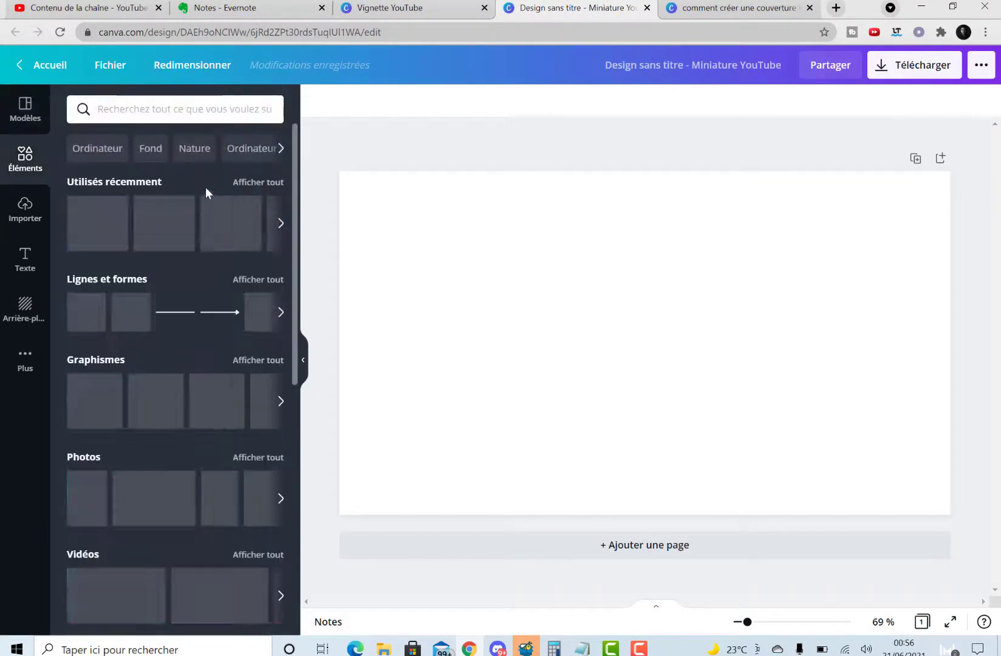
left_click(112, 240)
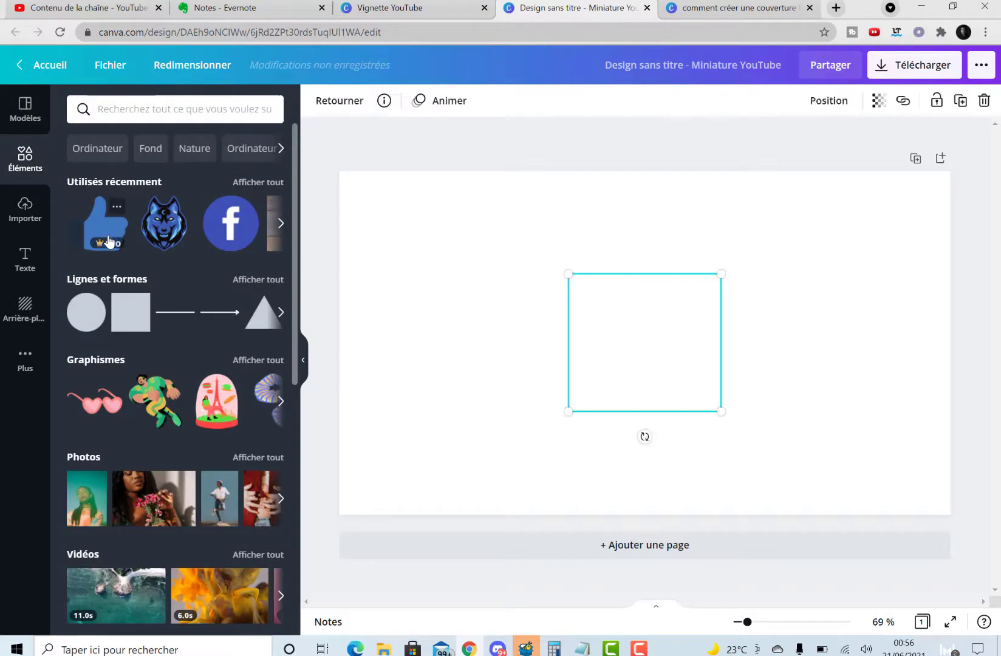
left_click(162, 234)
left_click_drag(615, 317, 358, 223)
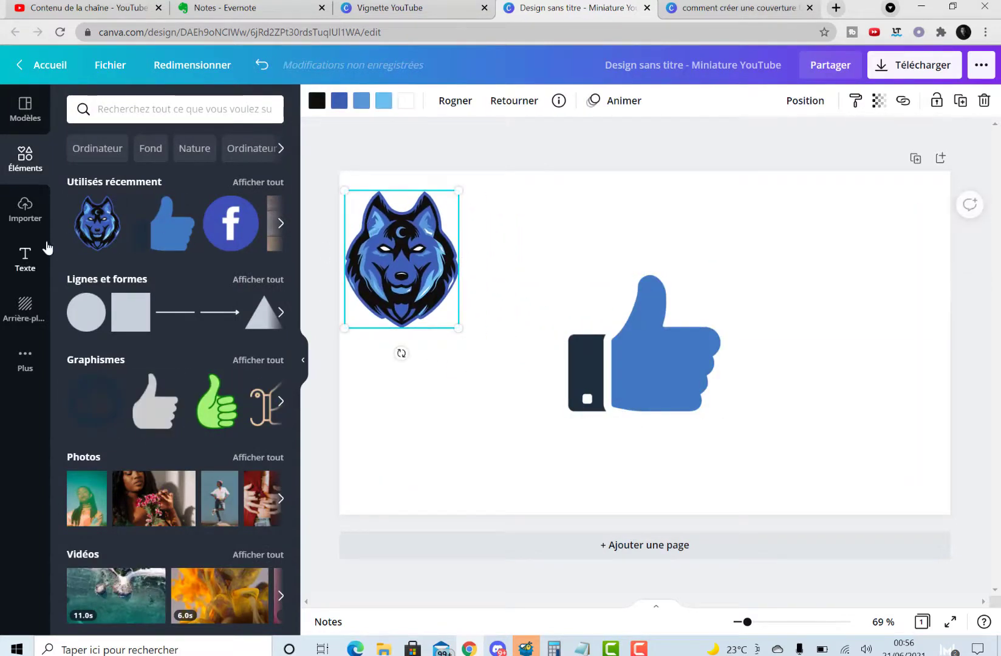
Add a heading in the upper middle of the page, above the thumbs-up, reading "CLIQUE SUR CETTE MINIATURE"
left_click(42, 249)
left_click(208, 182)
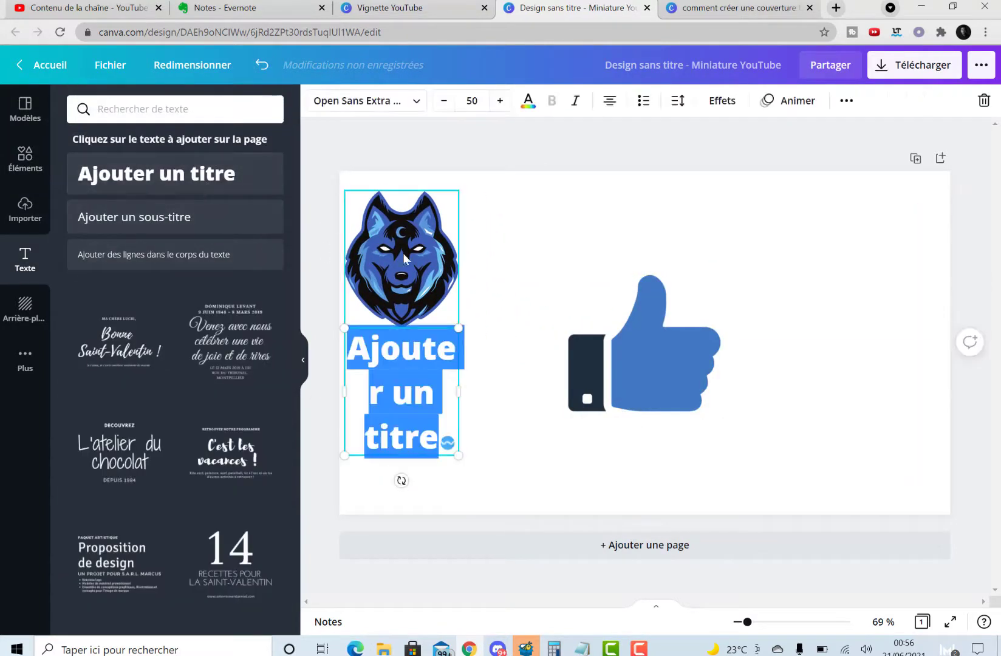
left_click(507, 327)
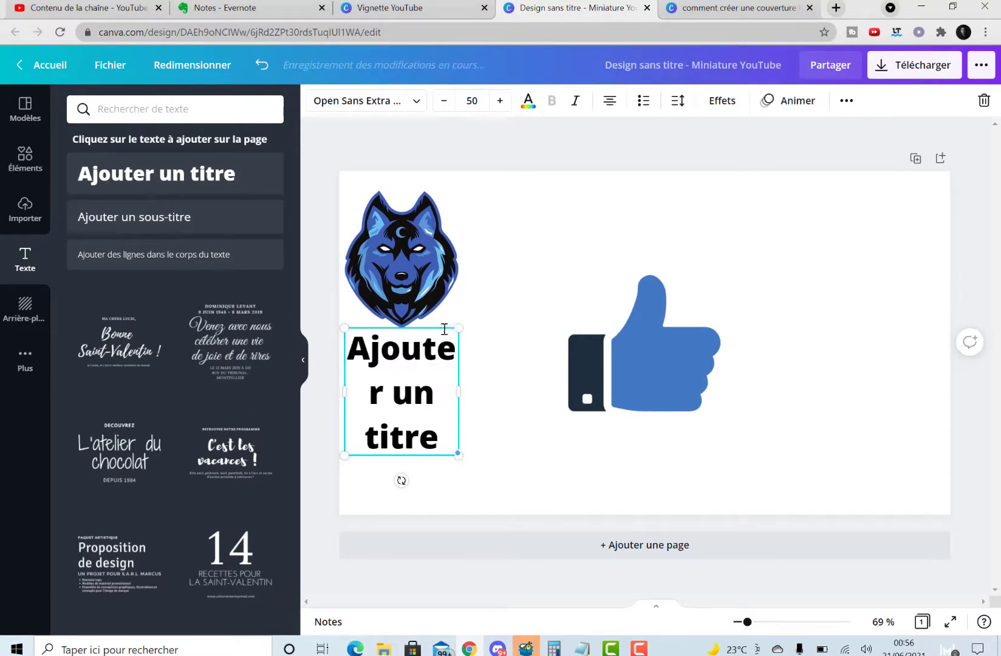
left_click_drag(432, 350, 632, 222)
left_click(612, 276)
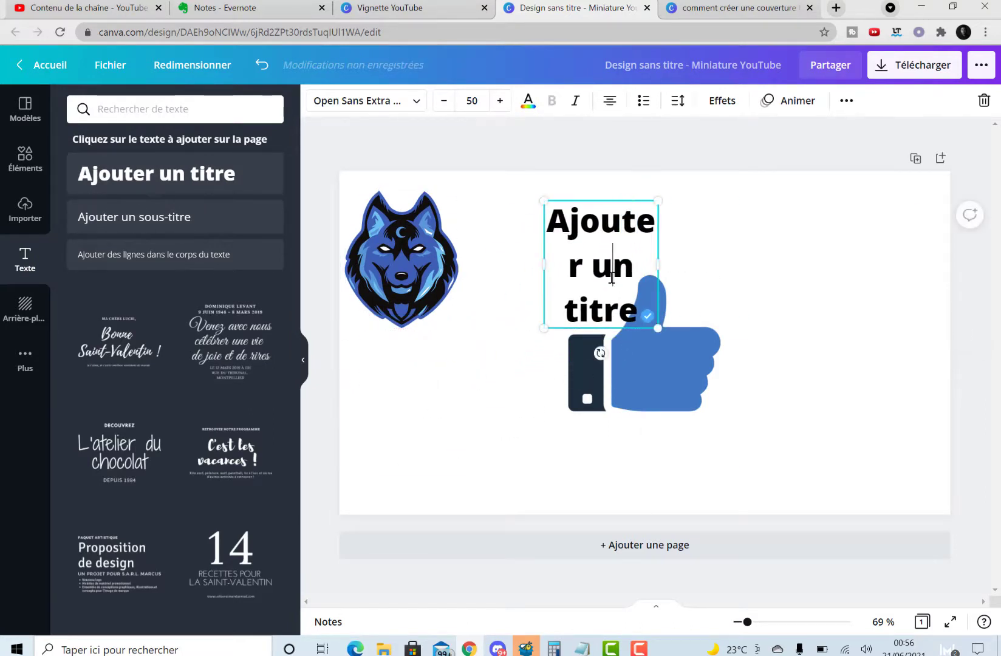
key("ctrl+a")
key("BackSpace")
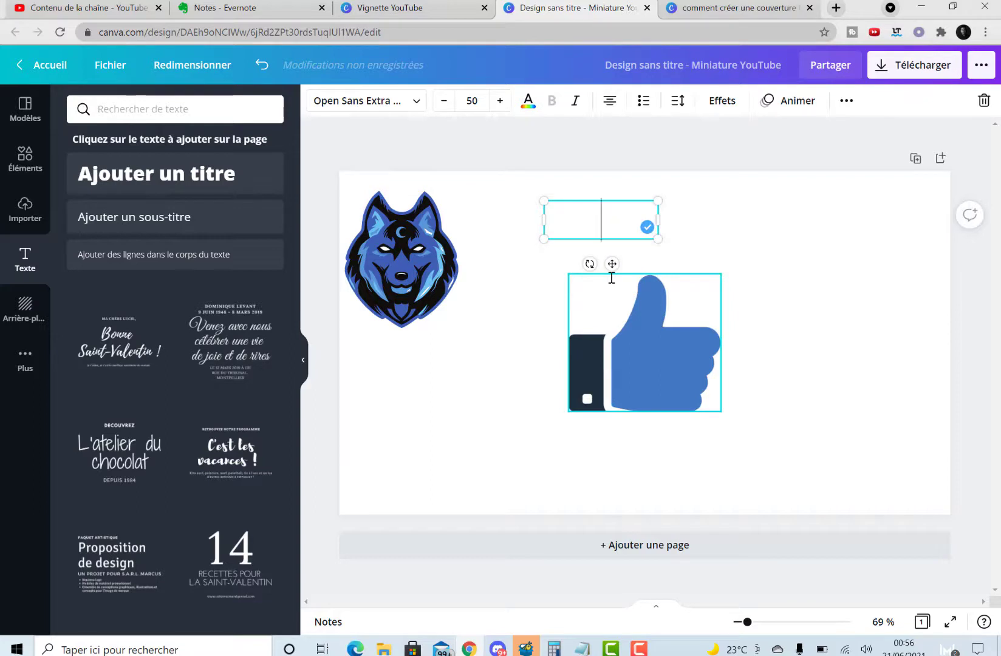
type("CLIQUE SUR")
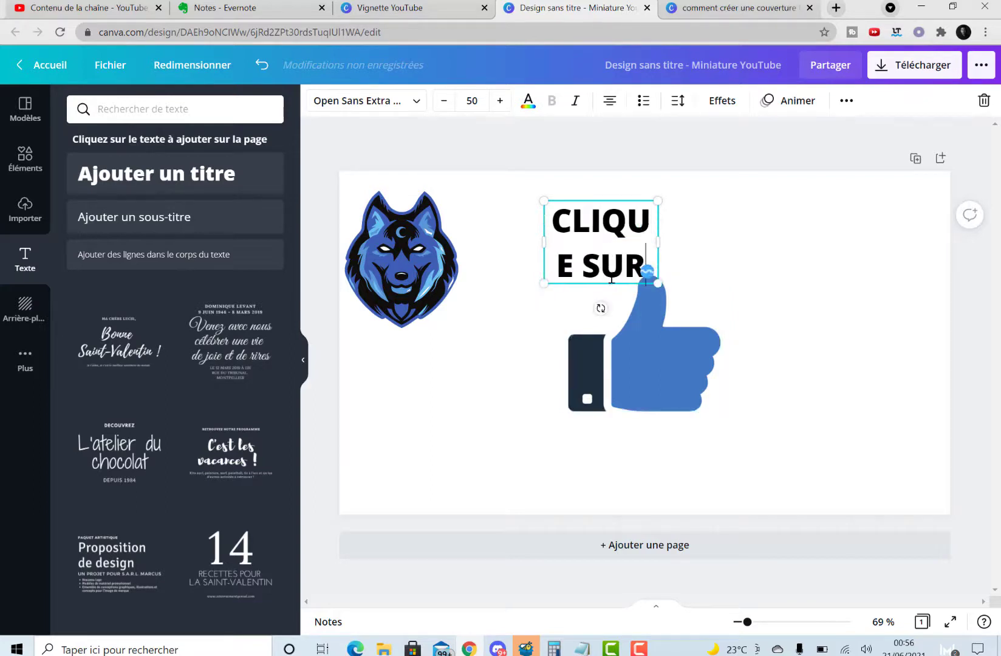
type(" CETTE MINIATURE")
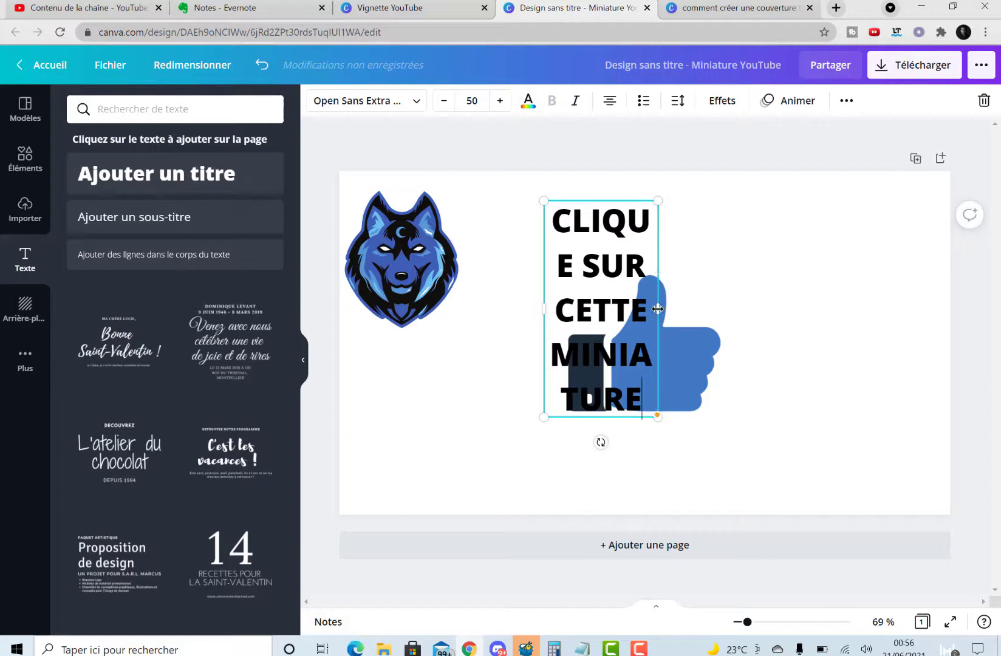
Widen the heading to fit on two lines beside the wolf and move the thumbs-up graphic below it, towards the lower right
left_click_drag(657, 308, 924, 242)
left_click_drag(721, 201, 637, 192)
left_click(666, 380)
left_click_drag(666, 380, 770, 431)
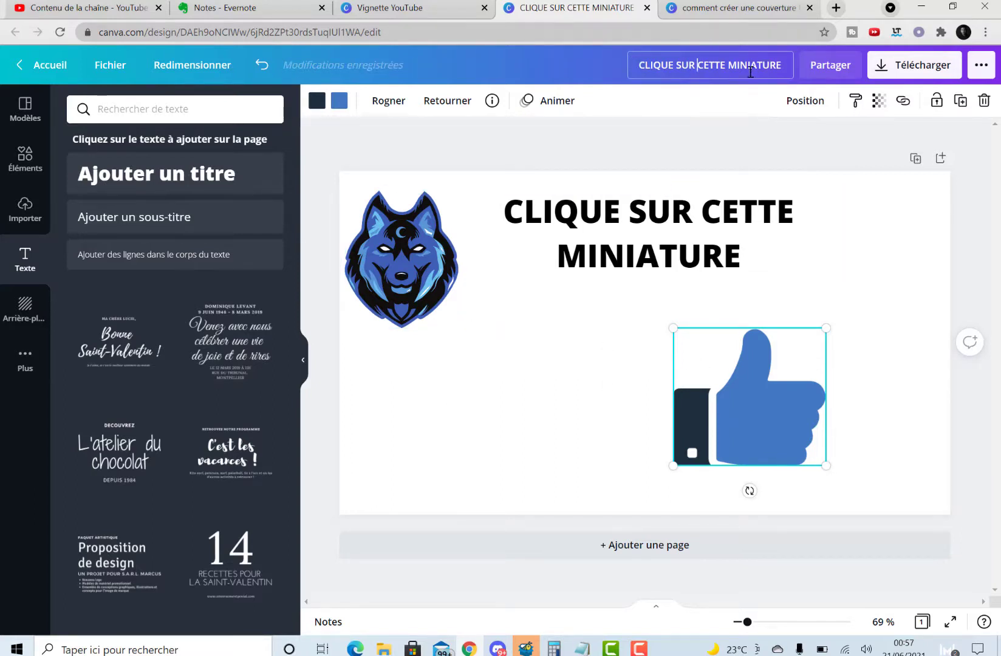
Open the download options for the thumbnail
left_click(888, 75)
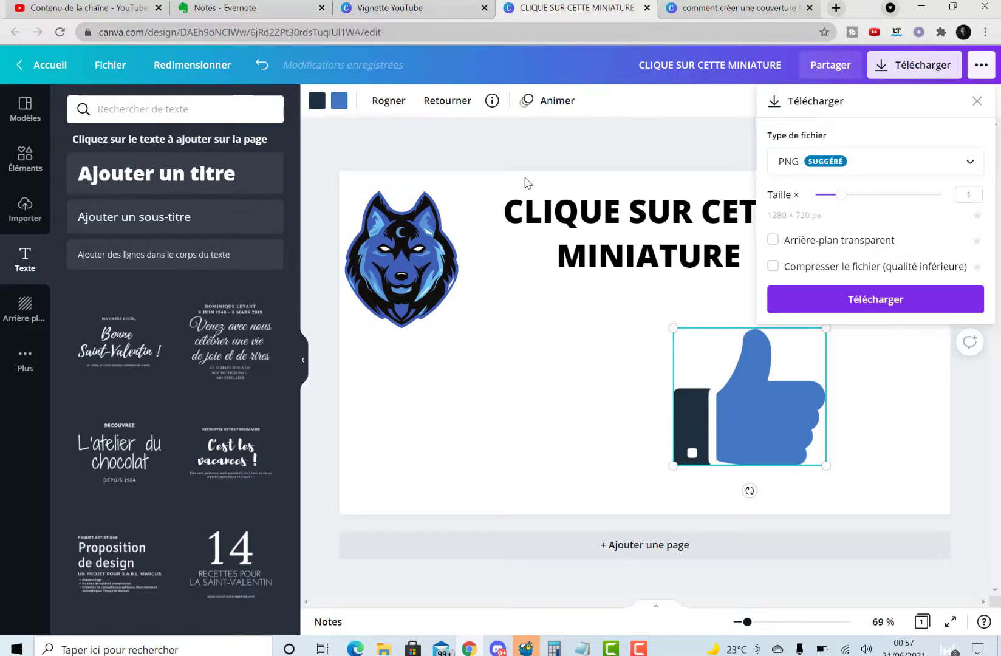
left_click(638, 649)
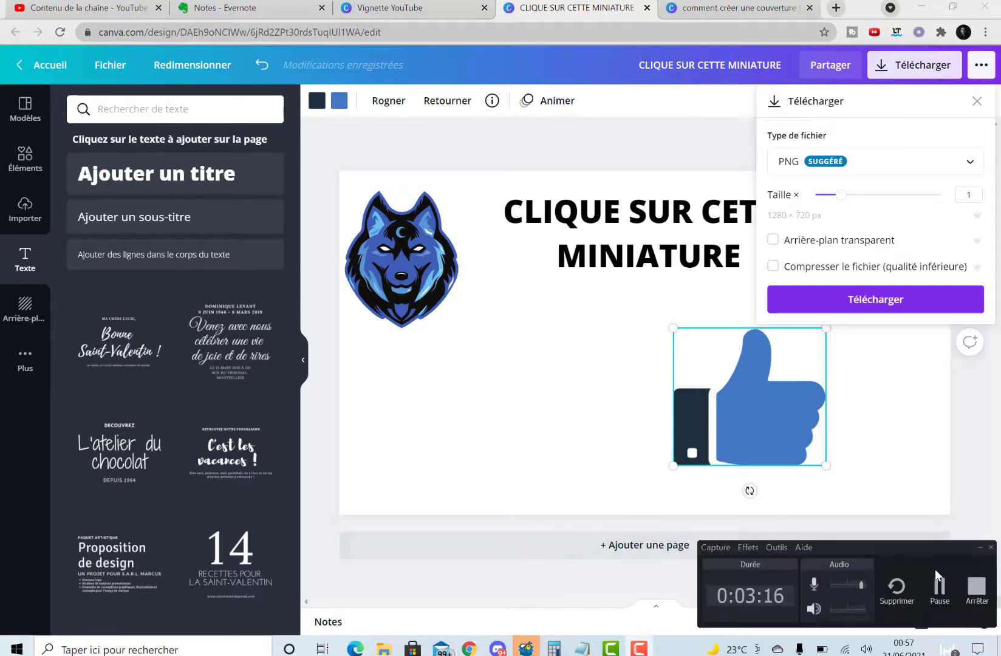